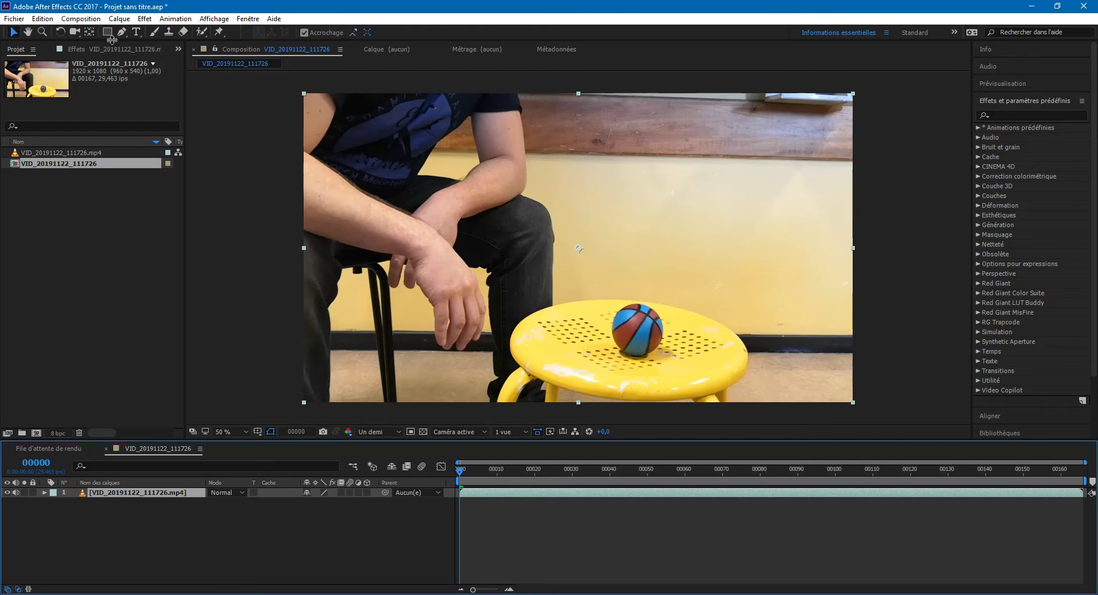
Step: Apply the Code temporel text effect to the video layer, placing it at about 1442, 148 with a character size of 63
{"action": "right_click", "coordinate": [124, 493]}
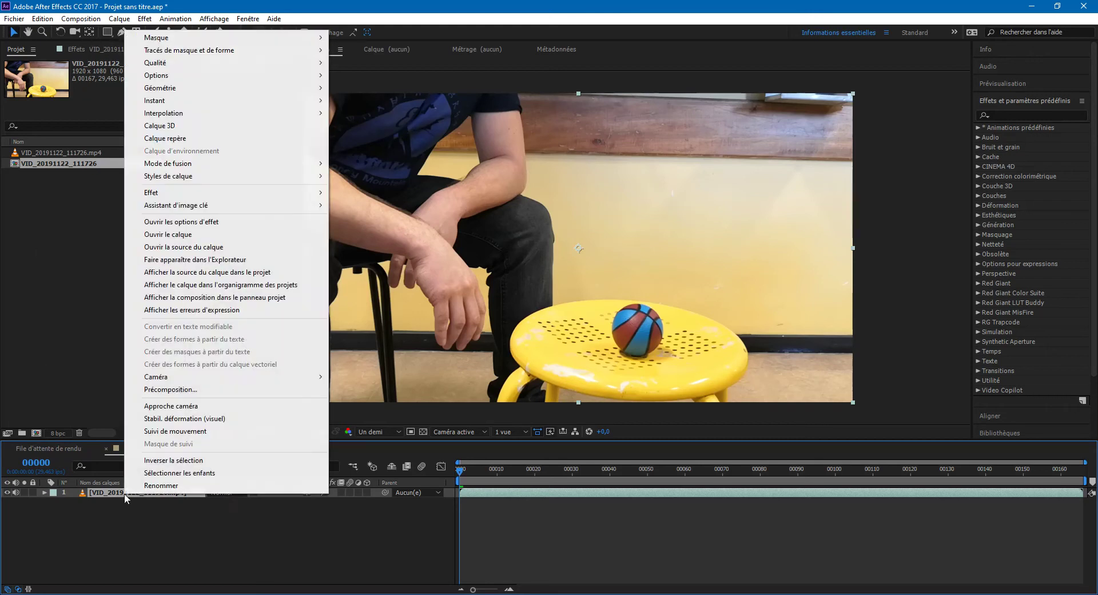
{"action": "mouse_move", "coordinate": [274, 192]}
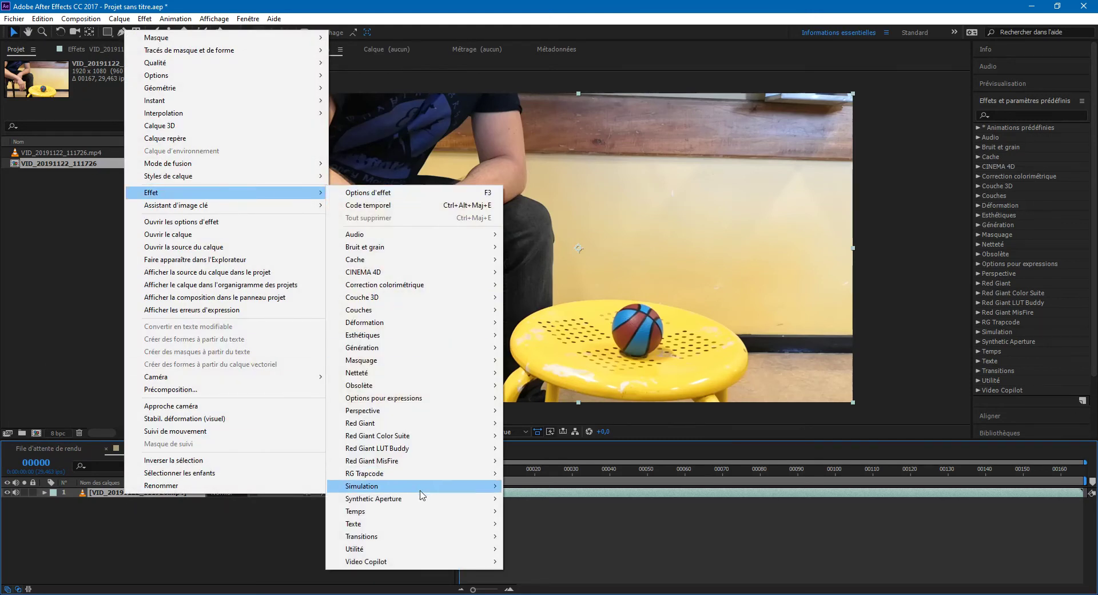
{"action": "mouse_move", "coordinate": [416, 526]}
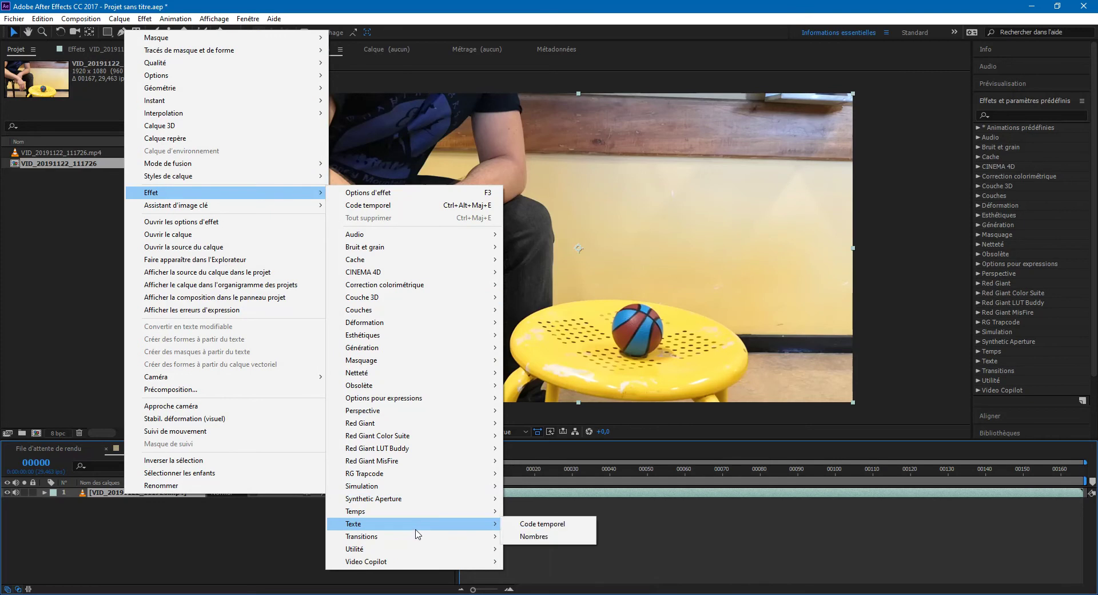
{"action": "left_click", "coordinate": [530, 524]}
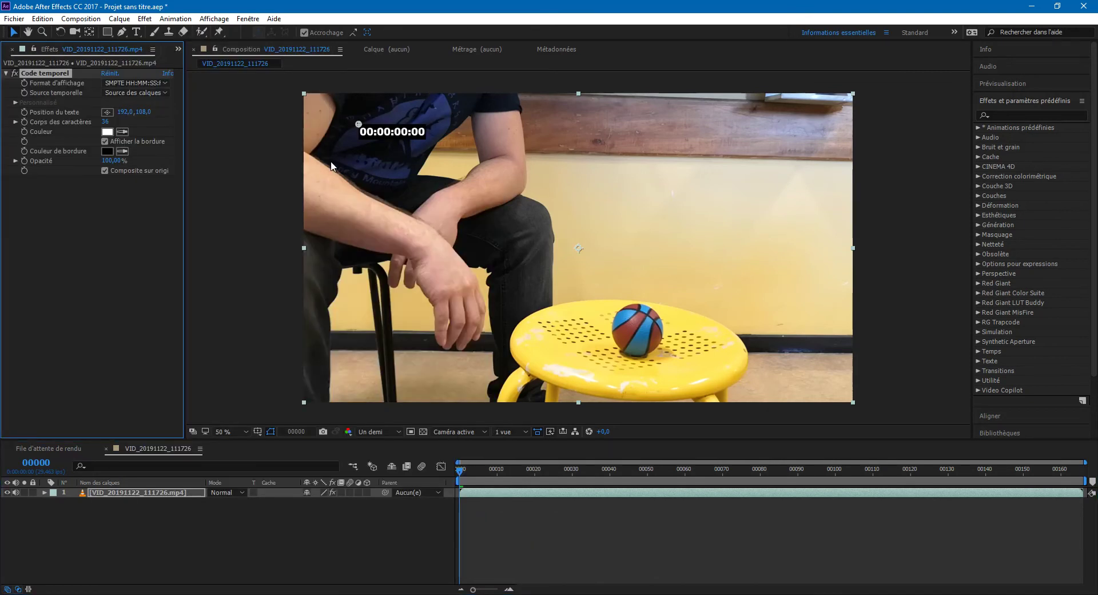
{"action": "left_click_drag", "start_coordinate": [359, 124], "coordinate": [717, 135]}
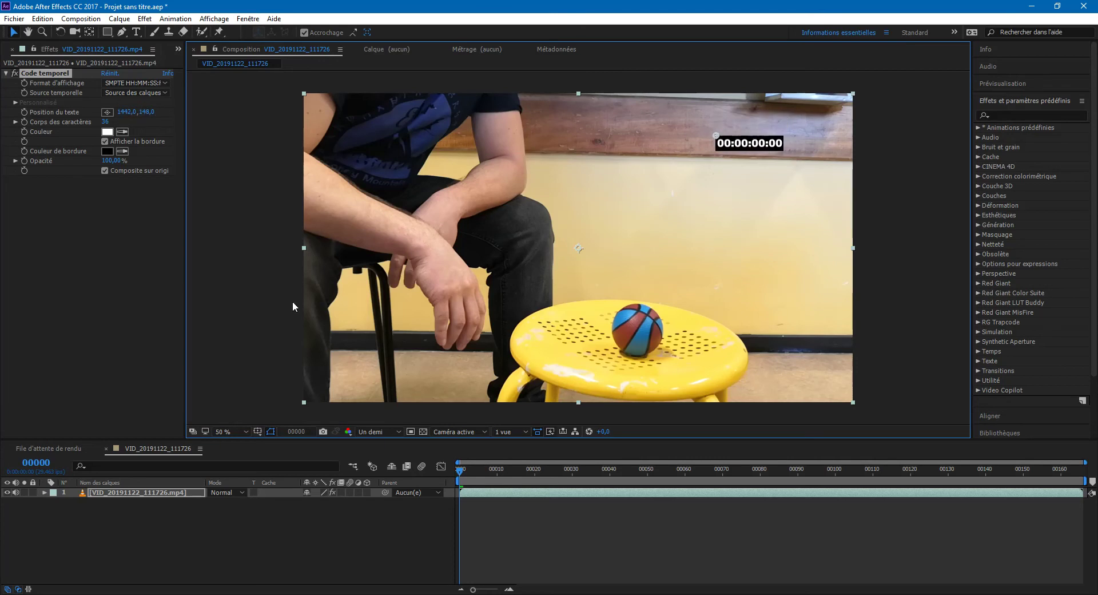
{"action": "left_click_drag", "start_coordinate": [105, 121], "coordinate": [120, 121]}
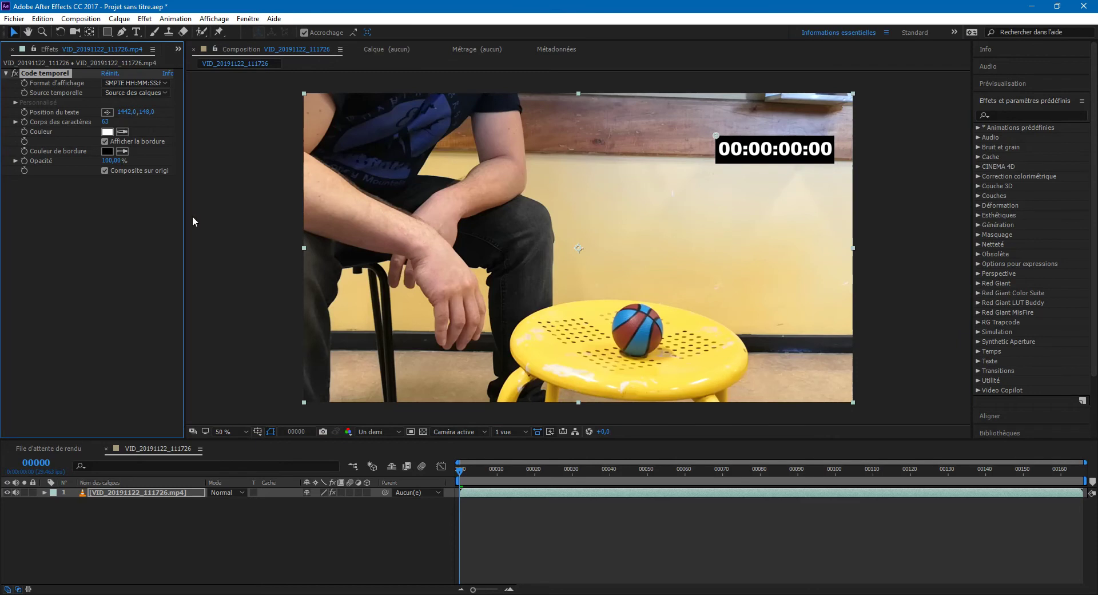
Step: Set the Code temporel display format to Numéros d'images
{"action": "left_click_drag", "start_coordinate": [462, 474], "coordinate": [381, 436]}
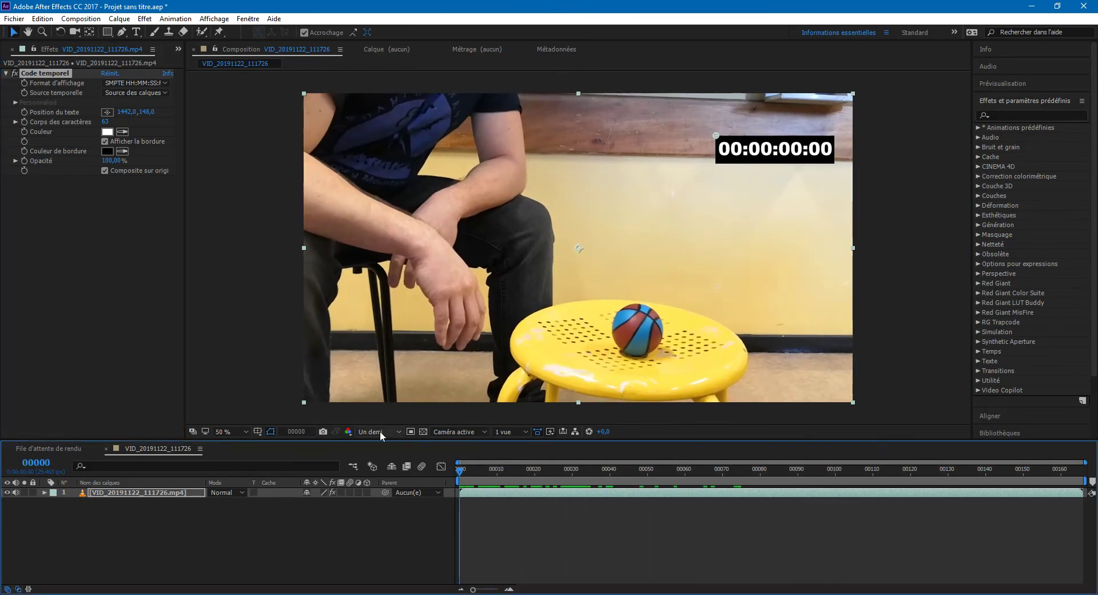
{"action": "left_click", "coordinate": [124, 84]}
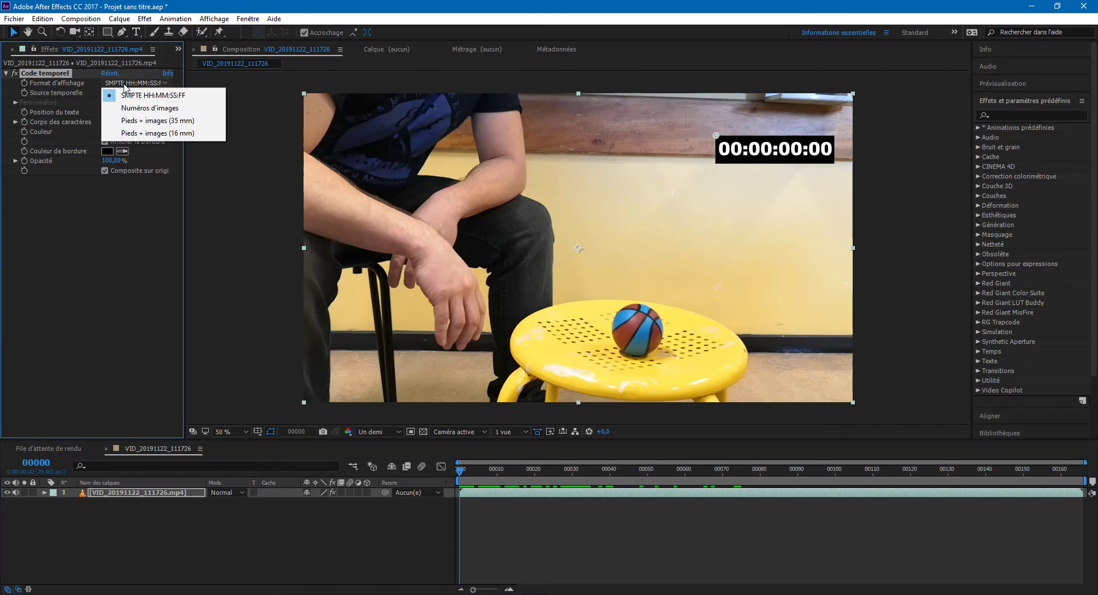
{"action": "left_click", "coordinate": [156, 110]}
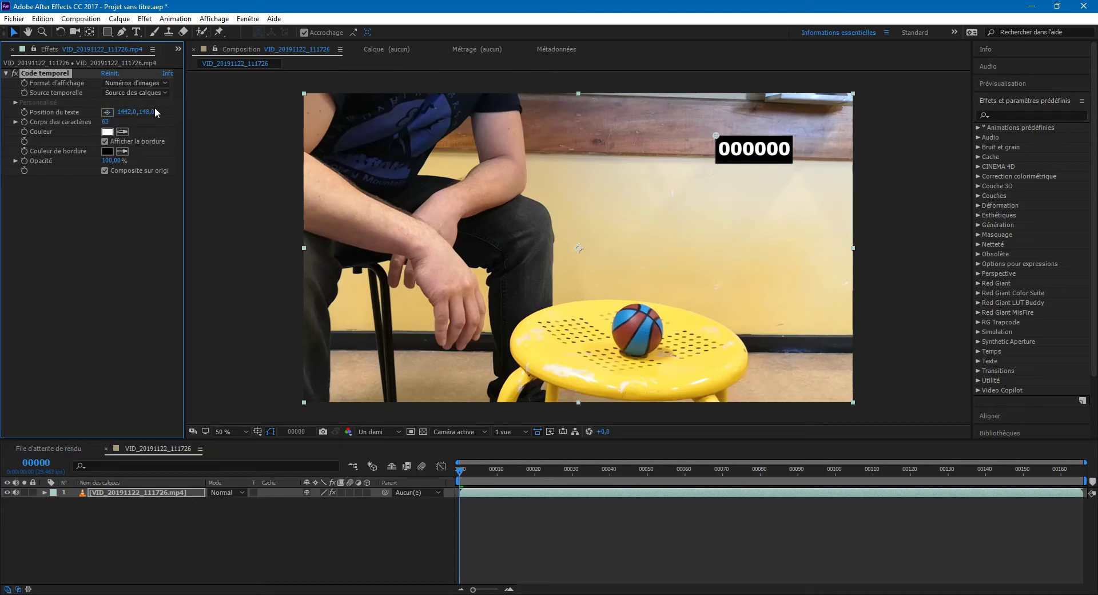
Step: Enlarge the frame counter to character size 91 and place it at about 1446, 46 in the frame's upper-right area
{"action": "left_click_drag", "start_coordinate": [716, 136], "coordinate": [740, 112]}
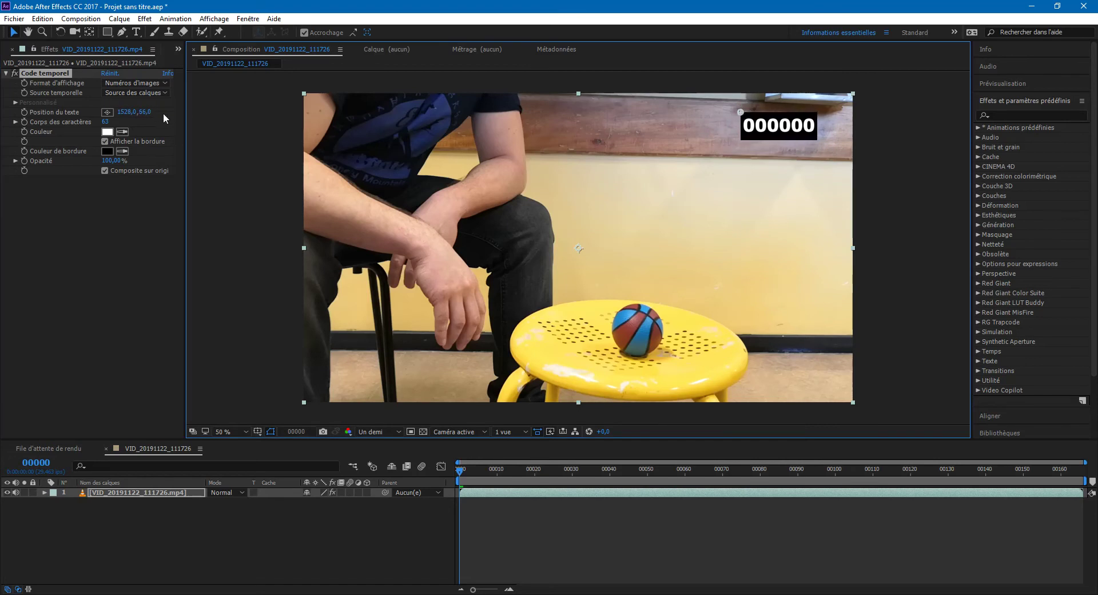
{"action": "left_click_drag", "start_coordinate": [105, 121], "coordinate": [132, 125]}
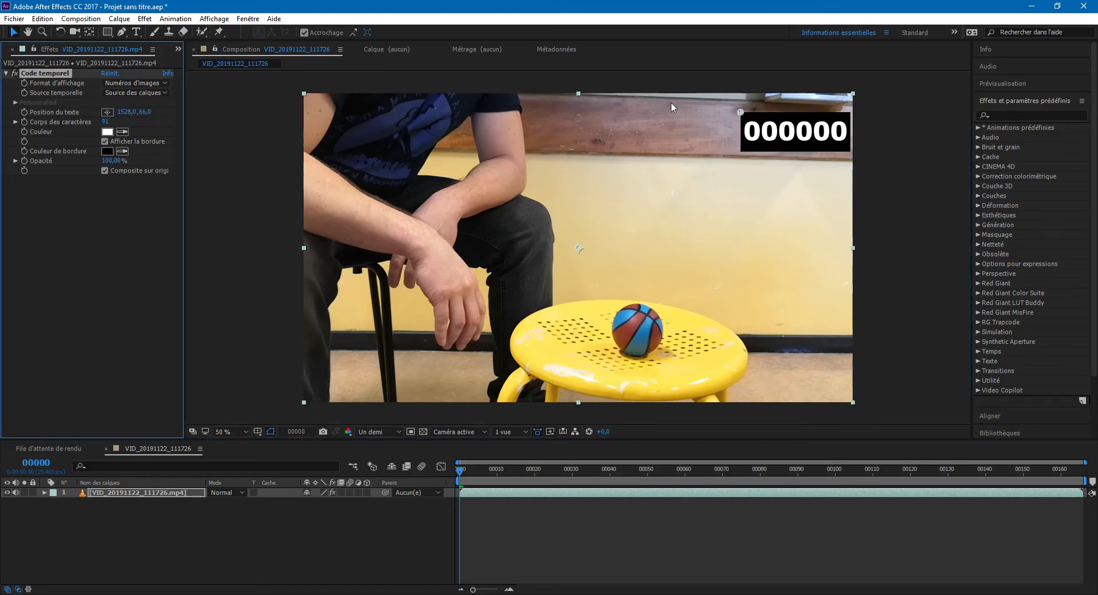
{"action": "left_click_drag", "start_coordinate": [739, 115], "coordinate": [716, 108]}
{"action": "left_click", "coordinate": [488, 469]}
{"action": "left_click_drag", "start_coordinate": [489, 471], "coordinate": [347, 506]}
{"action": "left_click", "coordinate": [325, 551]}
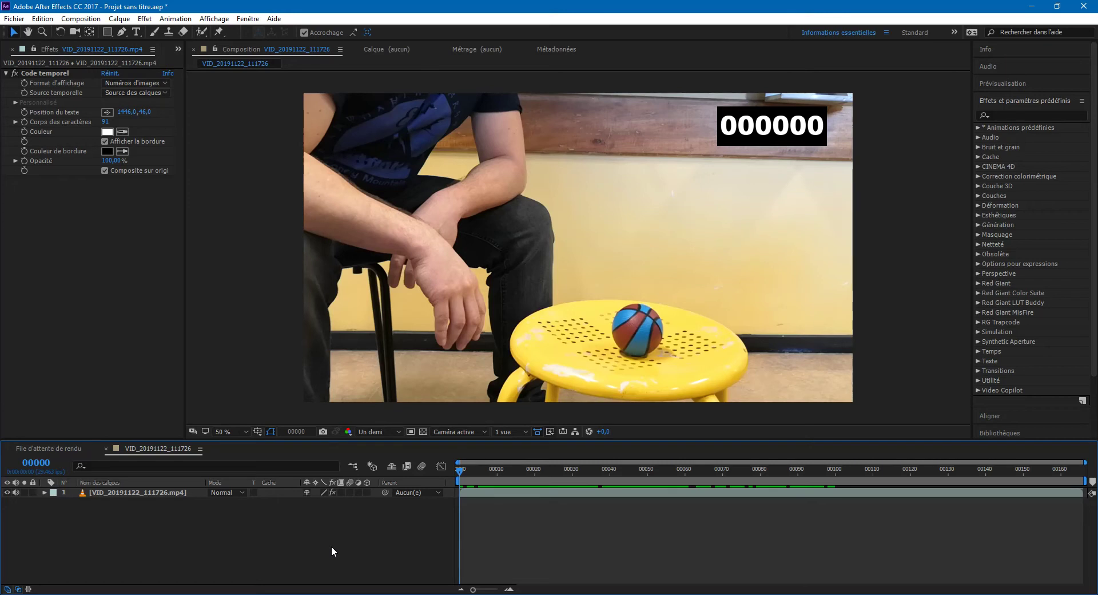
Step: Add the VID_20191122_111726 composition to the render queue
{"action": "left_click", "coordinate": [14, 18]}
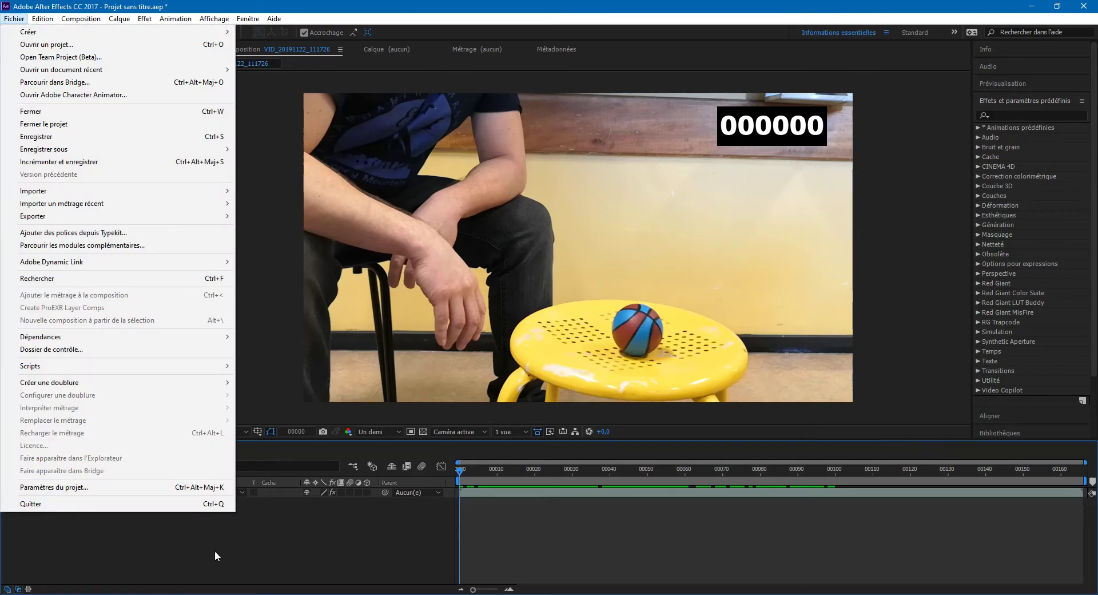
{"action": "left_click", "coordinate": [163, 565]}
{"action": "key", "text": "ctrl+m"}
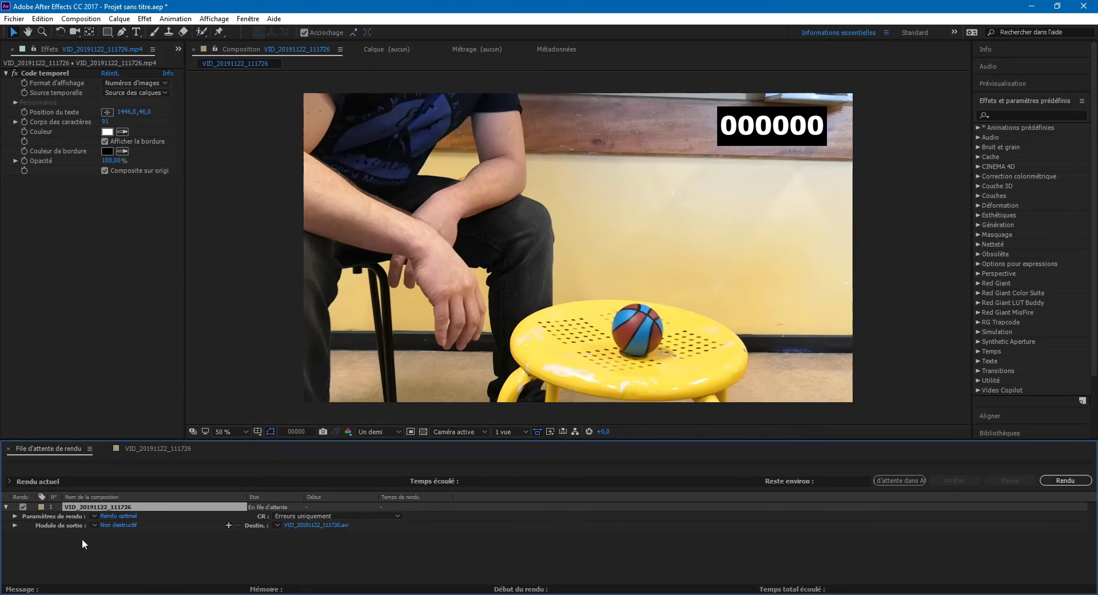
Step: Set the output module's format to Séquence JPEG
{"action": "left_click", "coordinate": [122, 523]}
{"action": "left_click", "coordinate": [332, 212]}
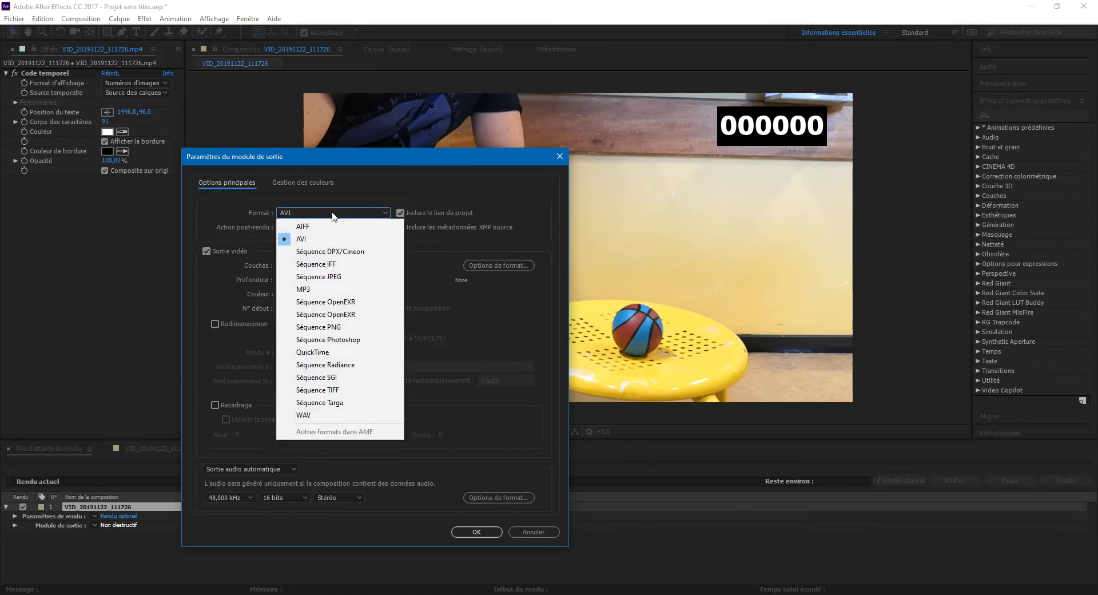
{"action": "left_click", "coordinate": [323, 278]}
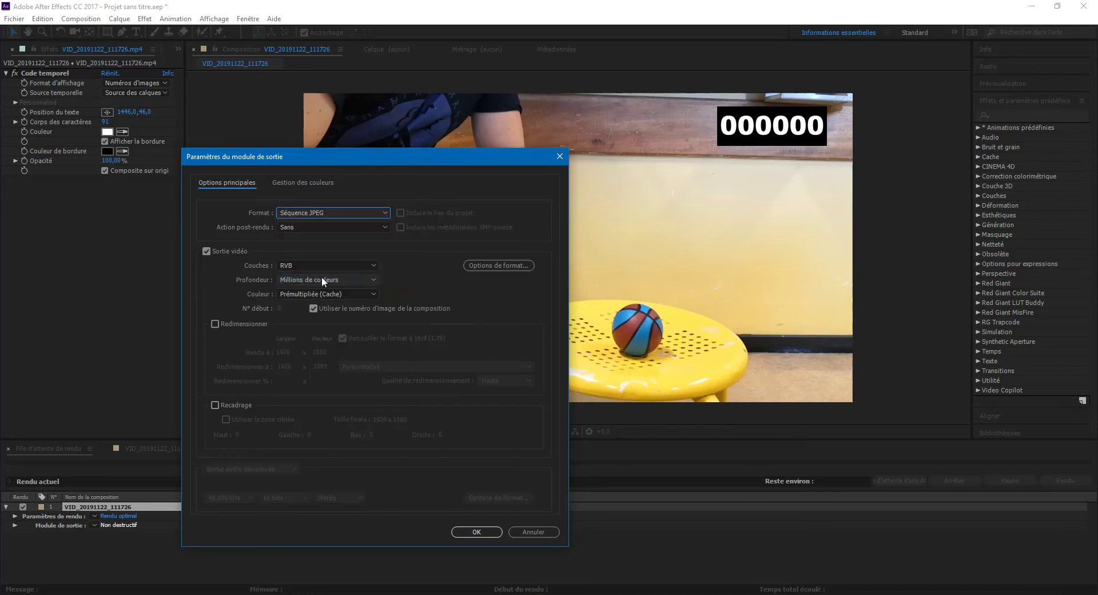
{"action": "left_click", "coordinate": [476, 531]}
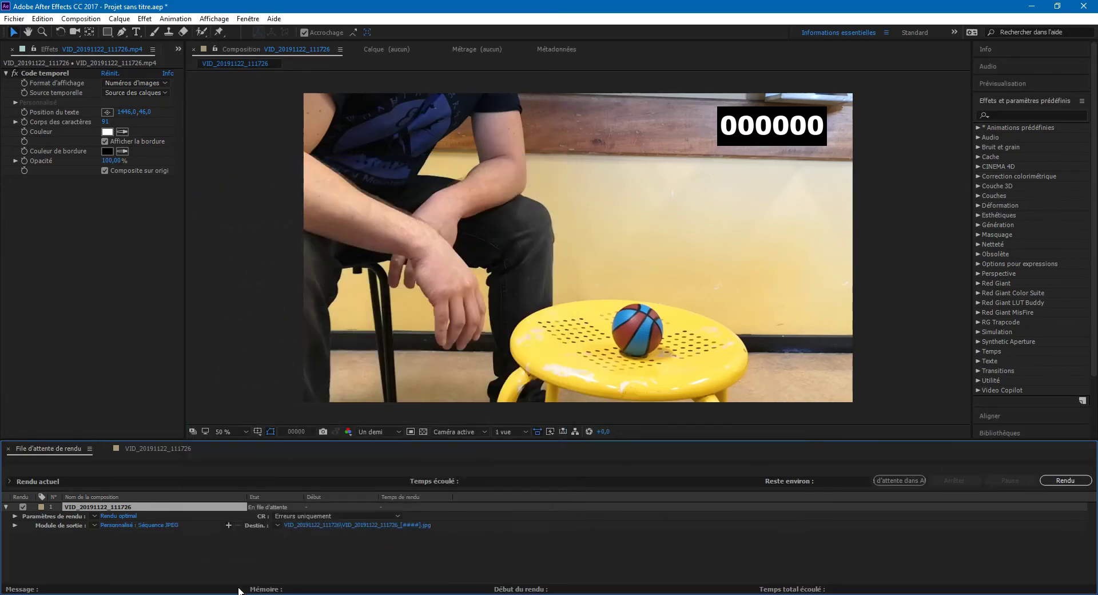
Step: Open the render's output destination and copy the path of the SEQ 2 folder inside REF from the file explorer
{"action": "left_click", "coordinate": [375, 525]}
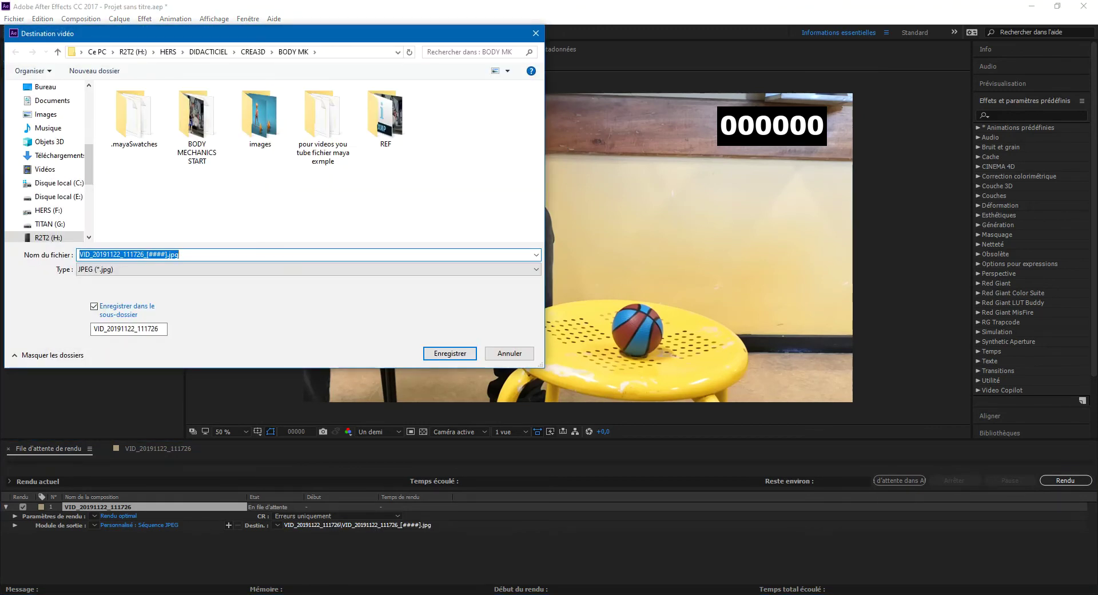
{"action": "key", "text": "alt+Tab"}
{"action": "left_click_drag", "start_coordinate": [584, 133], "coordinate": [108, 177]}
{"action": "key", "text": "alt+Tab"}
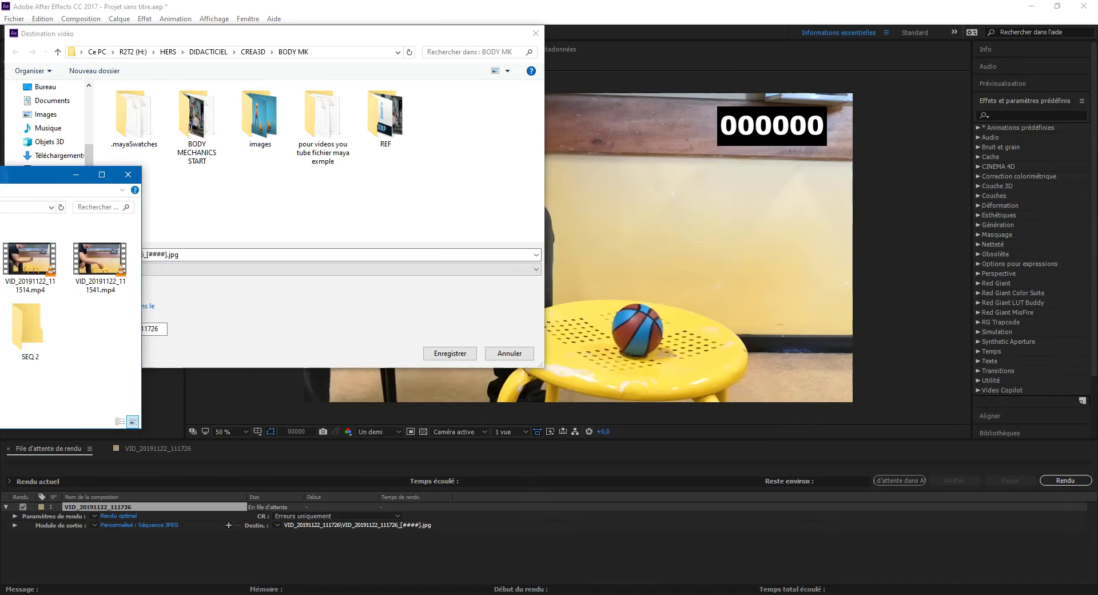
{"action": "key", "text": "alt+Tab"}
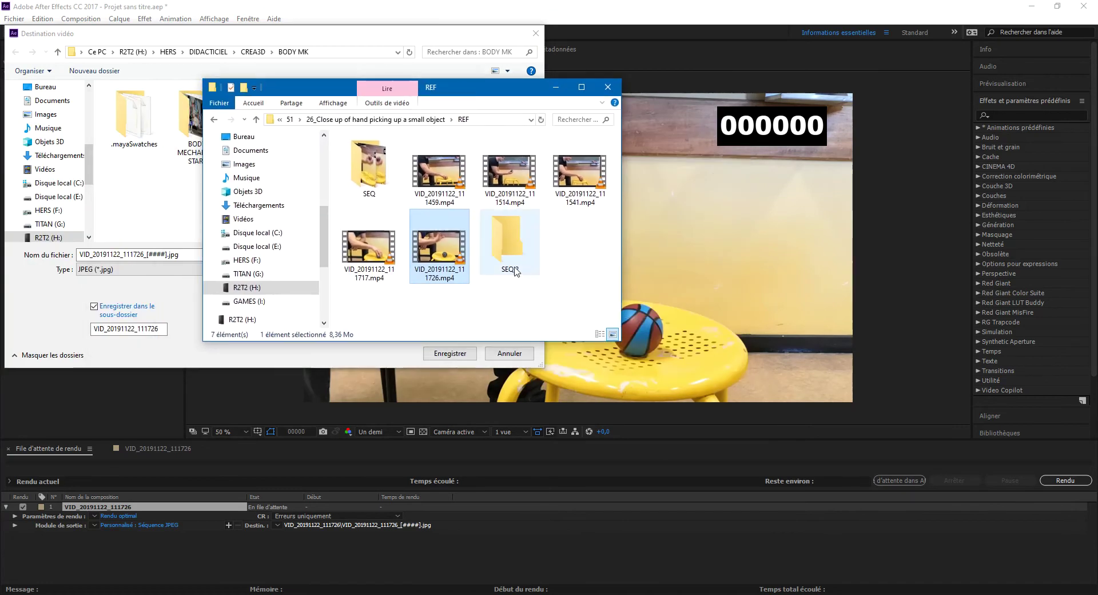
{"action": "double_click", "coordinate": [507, 240]}
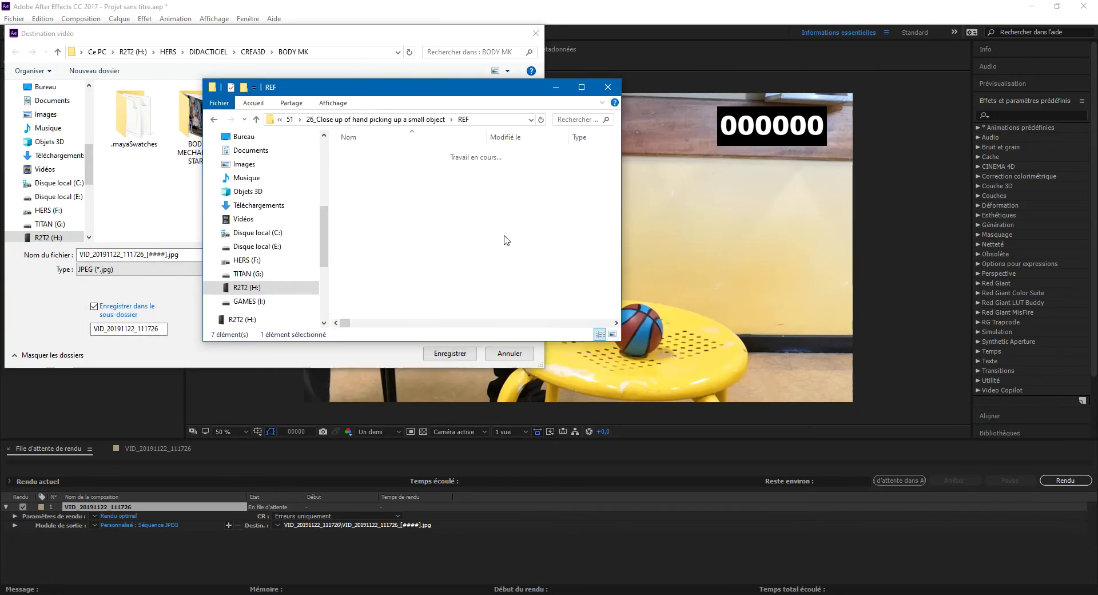
{"action": "left_click", "coordinate": [510, 119]}
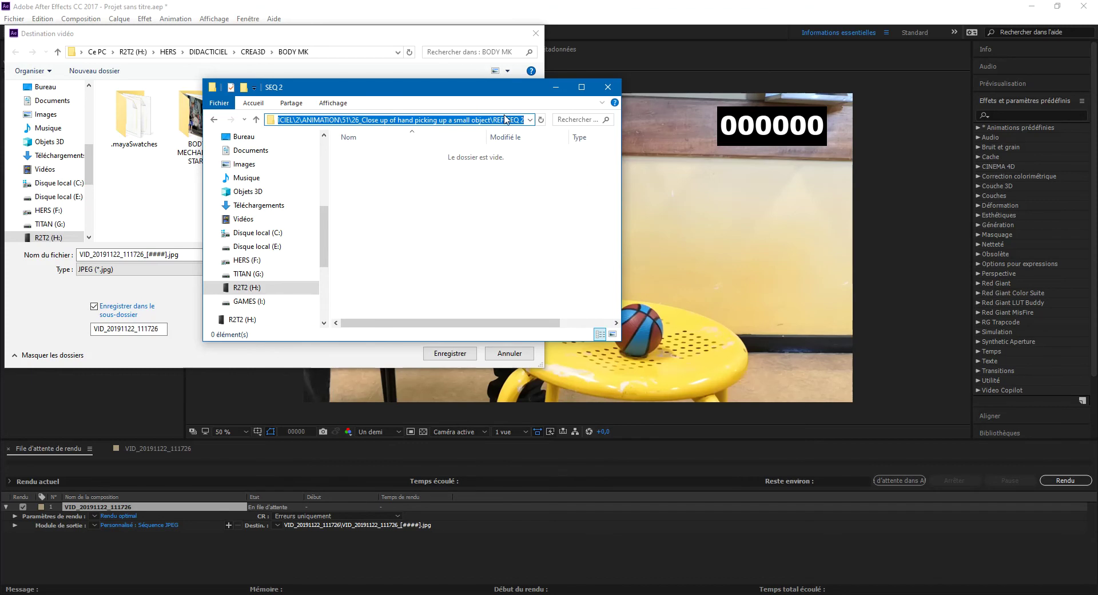
Step: Use the copied SEQ 2 folder path as the render's save location
{"action": "key", "text": "alt+Tab"}
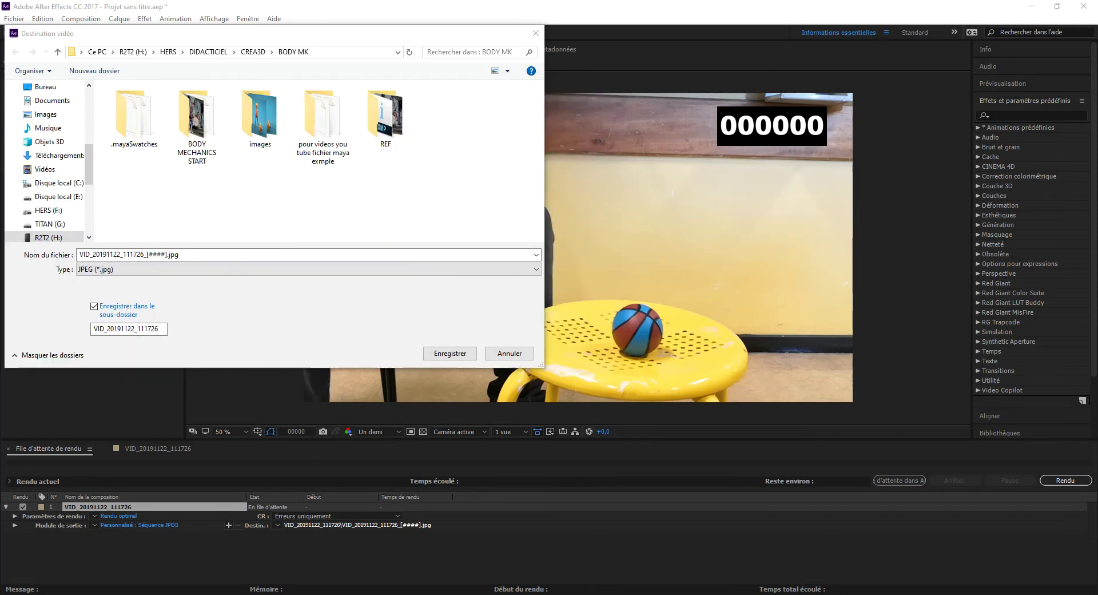
{"action": "left_click", "coordinate": [326, 53]}
{"action": "key", "text": "ctrl+v"}
{"action": "key", "text": "Return"}
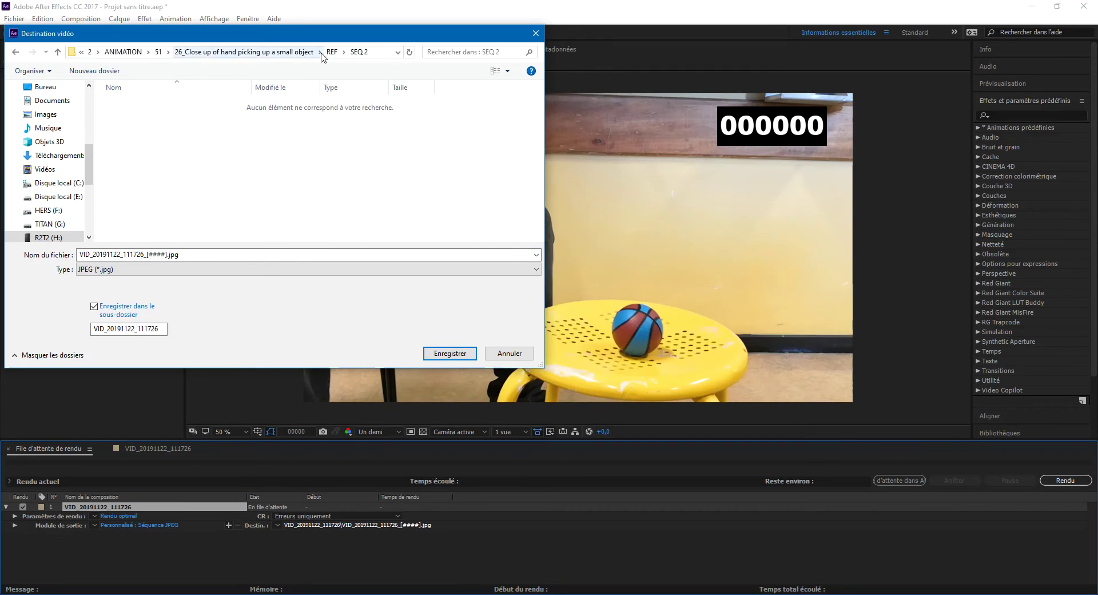
Step: Name the output image sequence Main_[###].jpg, save the destination and start the render
{"action": "left_click", "coordinate": [163, 259]}
{"action": "double_click", "coordinate": [149, 259]}
{"action": "left_click_drag", "start_coordinate": [148, 255], "coordinate": [164, 256]}
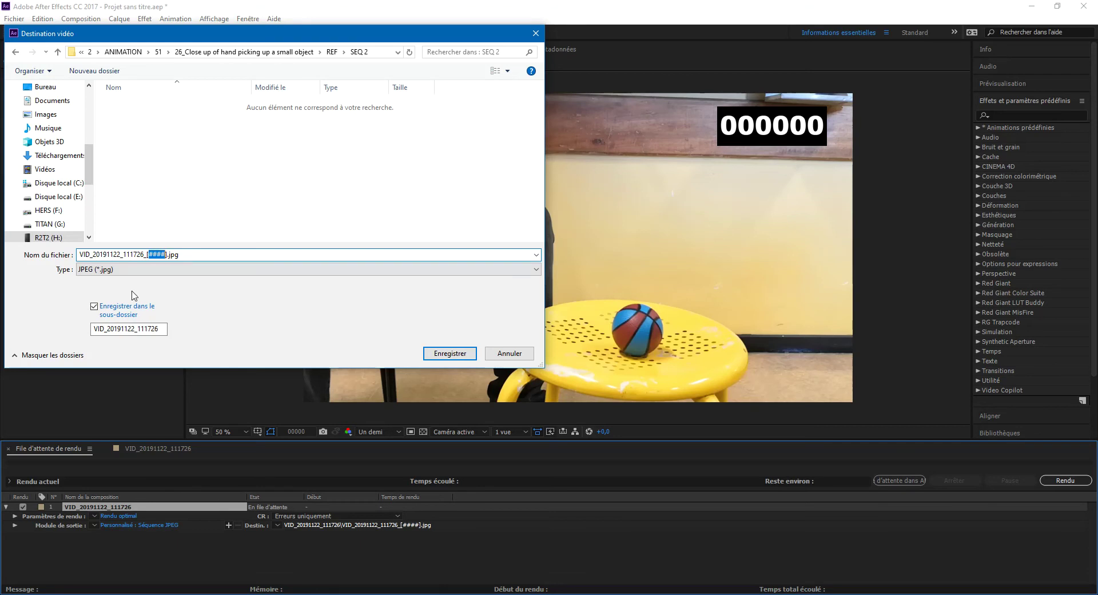
{"action": "left_click", "coordinate": [156, 257]}
{"action": "left_click_drag", "start_coordinate": [141, 254], "coordinate": [50, 251]}
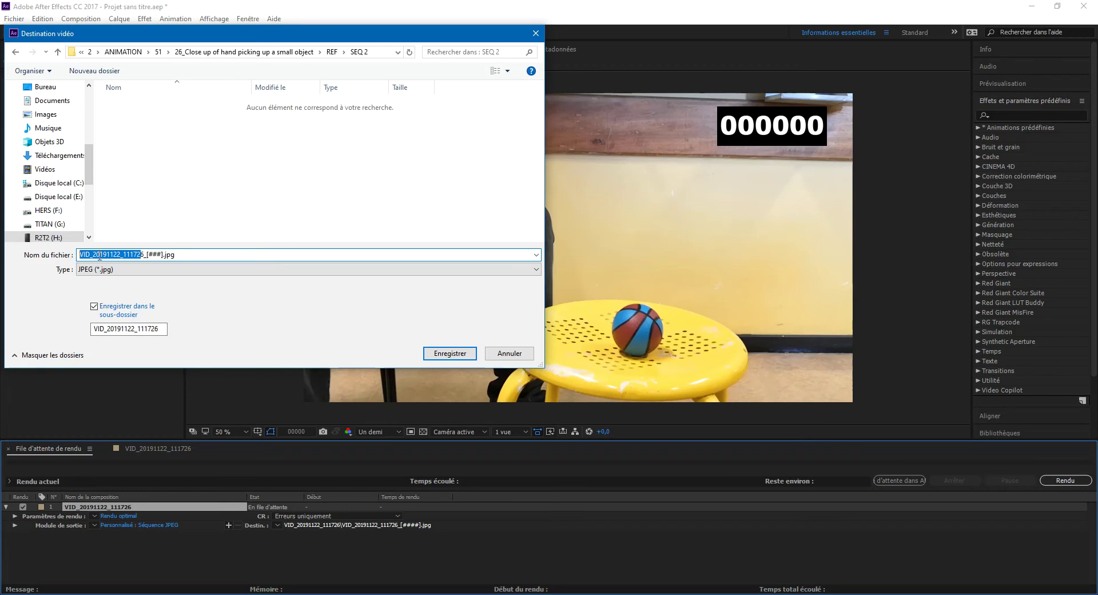
{"action": "key", "text": "BackSpace"}
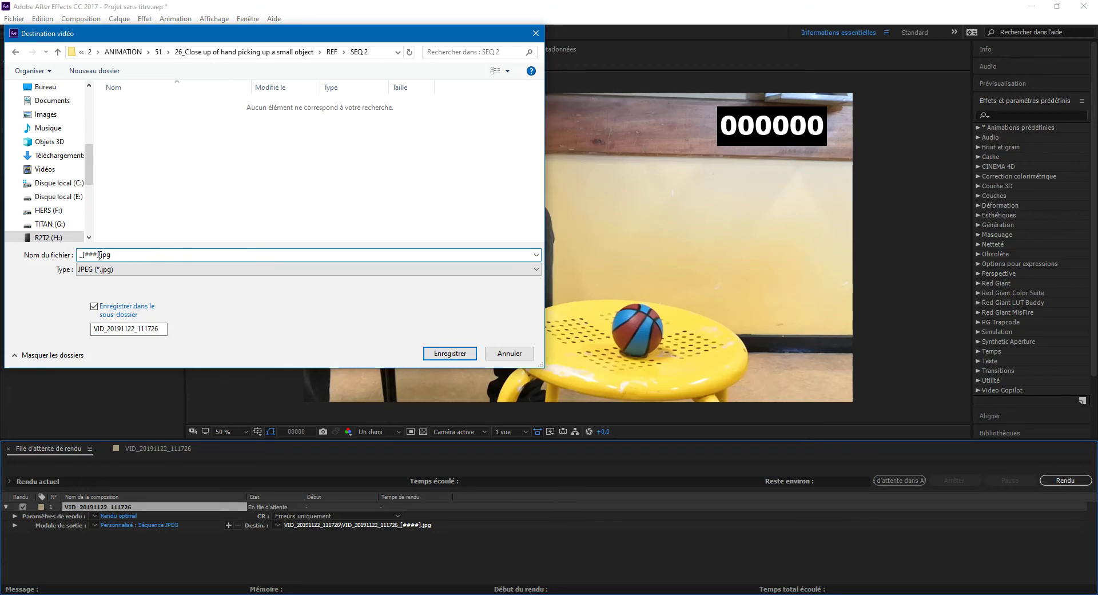
{"action": "type", "text": "Main"}
{"action": "left_click", "coordinate": [449, 353]}
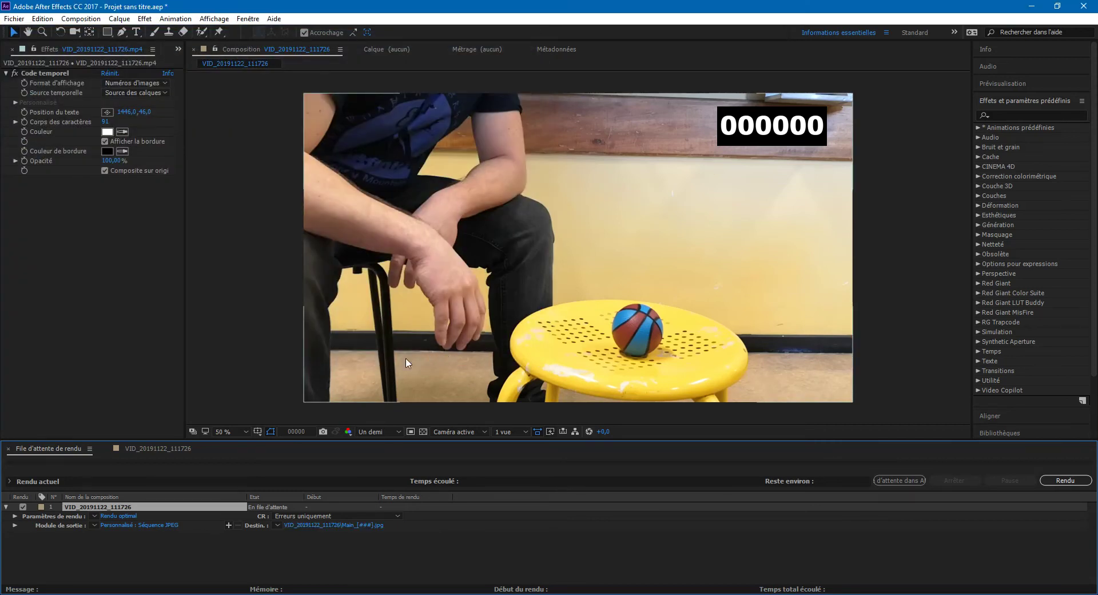
{"action": "left_click", "coordinate": [1064, 484]}
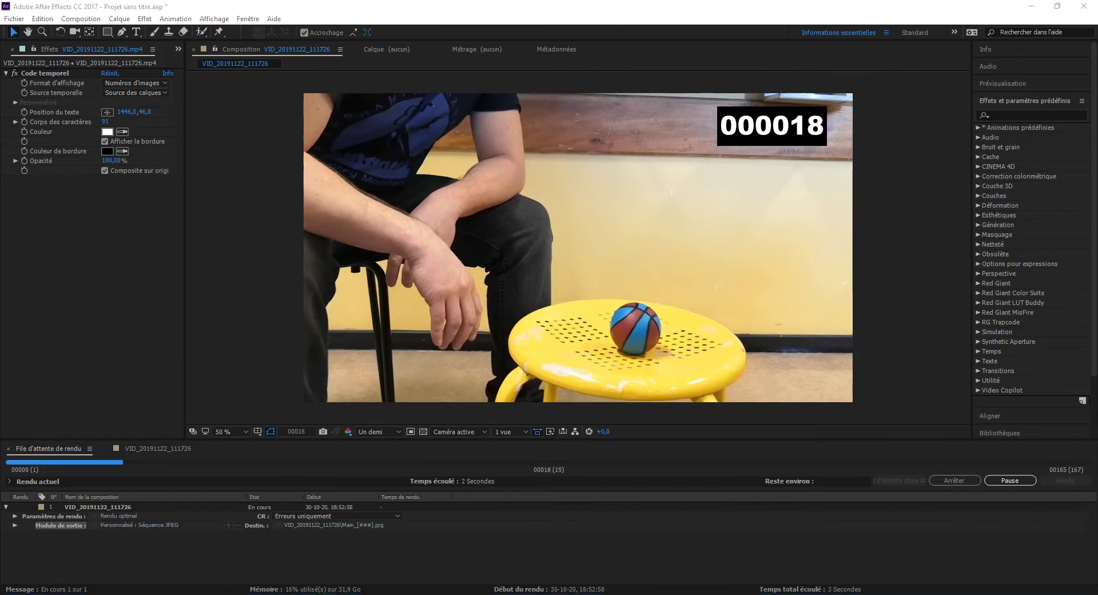
Step: Examine the rendered Main image files in the VID_20191122_111726 output folder with smaller thumbnails and a taller window
{"action": "left_click_drag", "start_coordinate": [2, 122], "coordinate": [706, 84]}
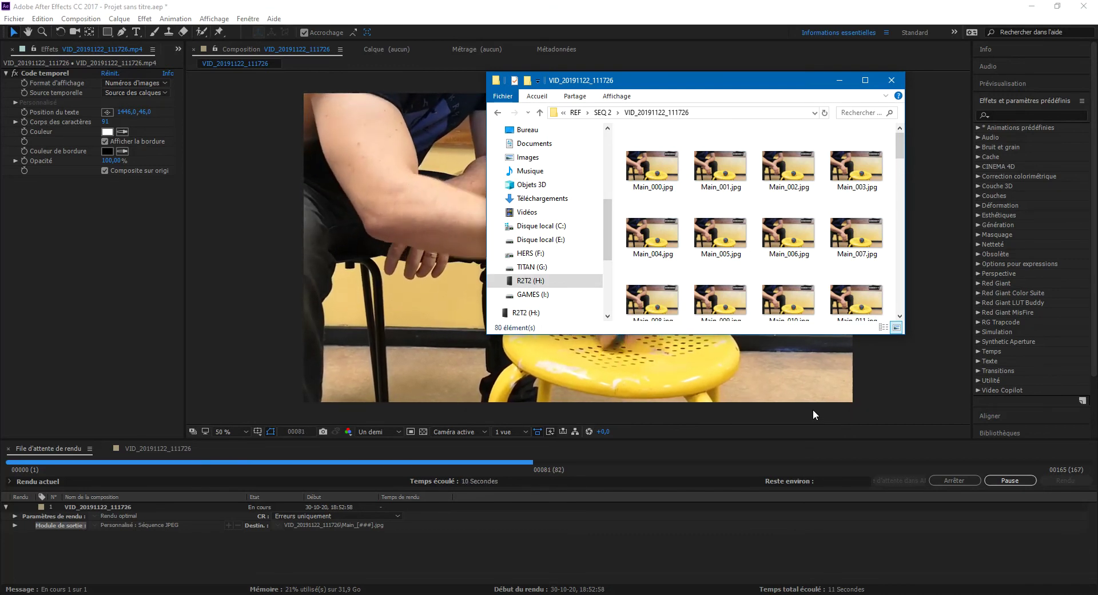
{"action": "left_click", "coordinate": [706, 264]}
{"action": "scroll", "coordinate": [706, 264], "scroll_direction": "down", "scroll_amount": 2, "text": "ctrl"}
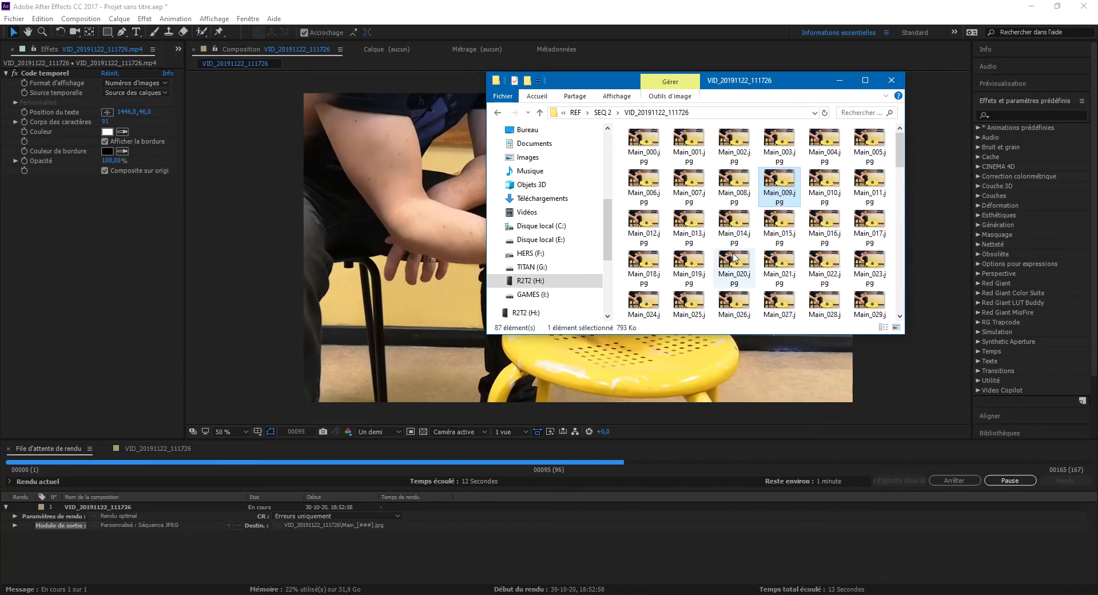
{"action": "left_click_drag", "start_coordinate": [790, 338], "coordinate": [797, 583]}
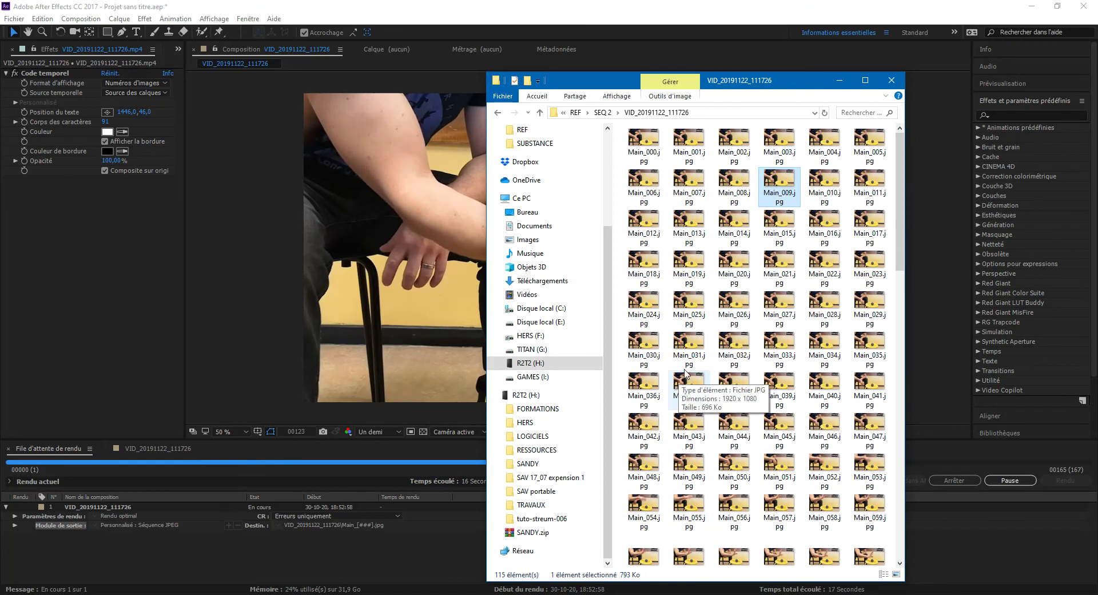
{"action": "left_click", "coordinate": [843, 75]}
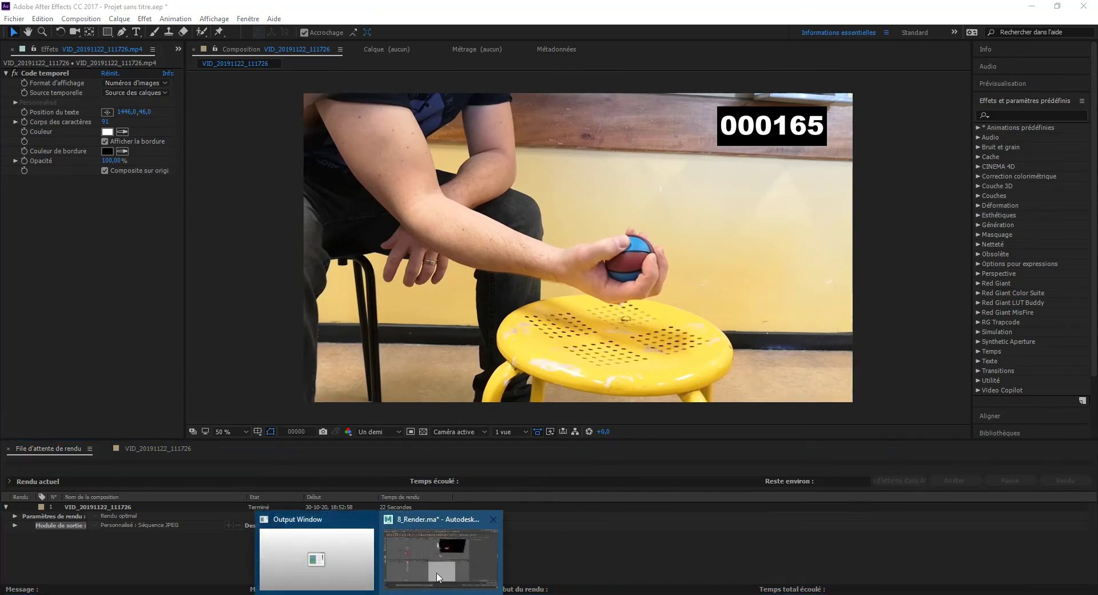
Step: Switch to Maya and import hand_0001.jpg from the REF\SEQ folder as an image plane in the front view
{"action": "left_click", "coordinate": [409, 588]}
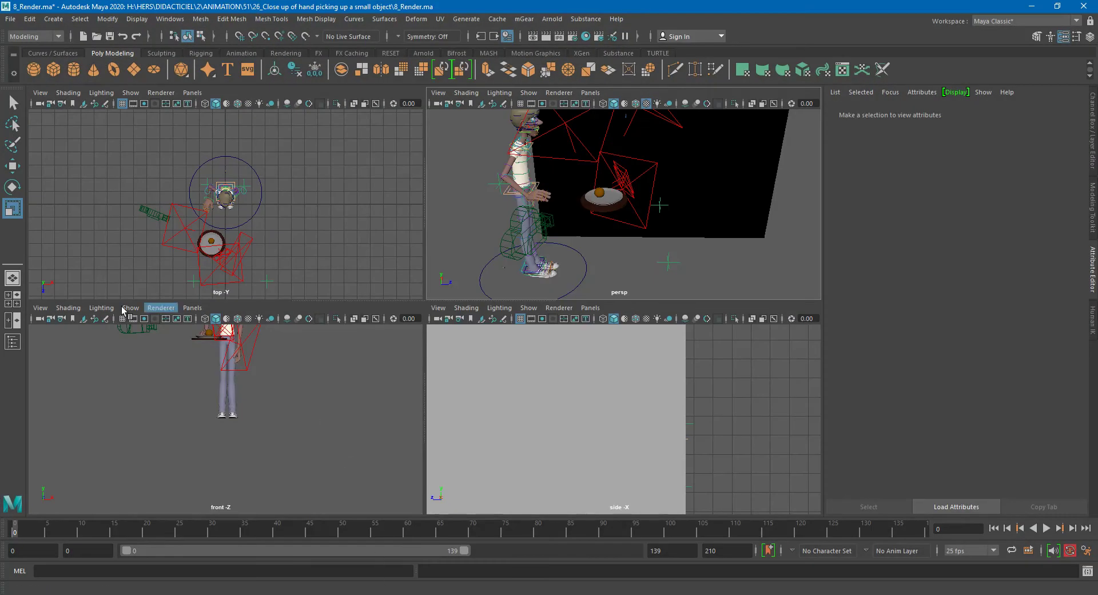
{"action": "left_click", "coordinate": [37, 309]}
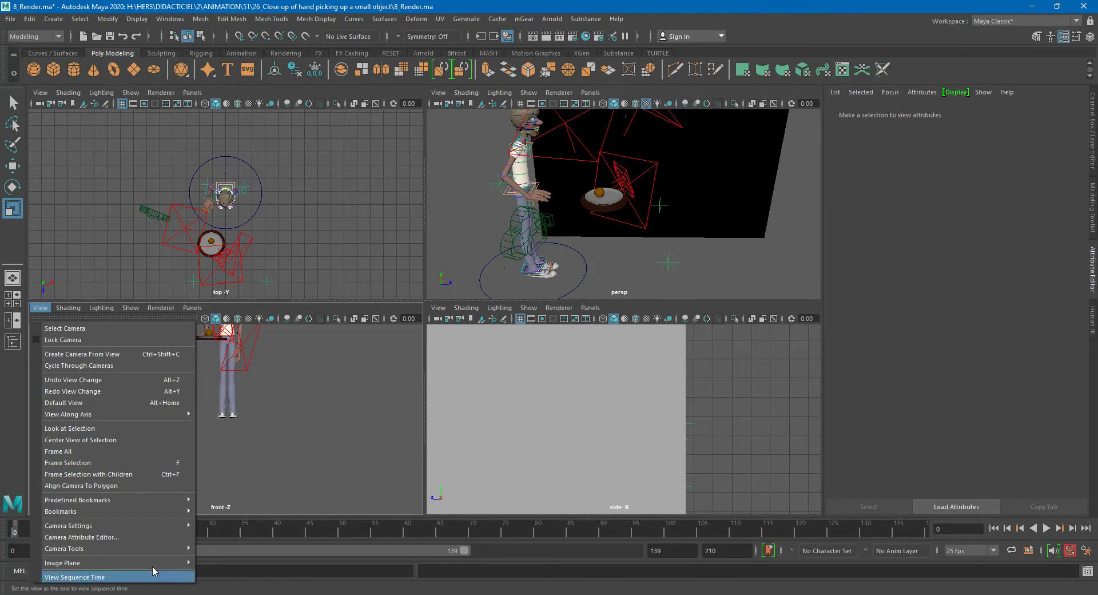
{"action": "mouse_move", "coordinate": [154, 564]}
{"action": "left_click", "coordinate": [260, 565]}
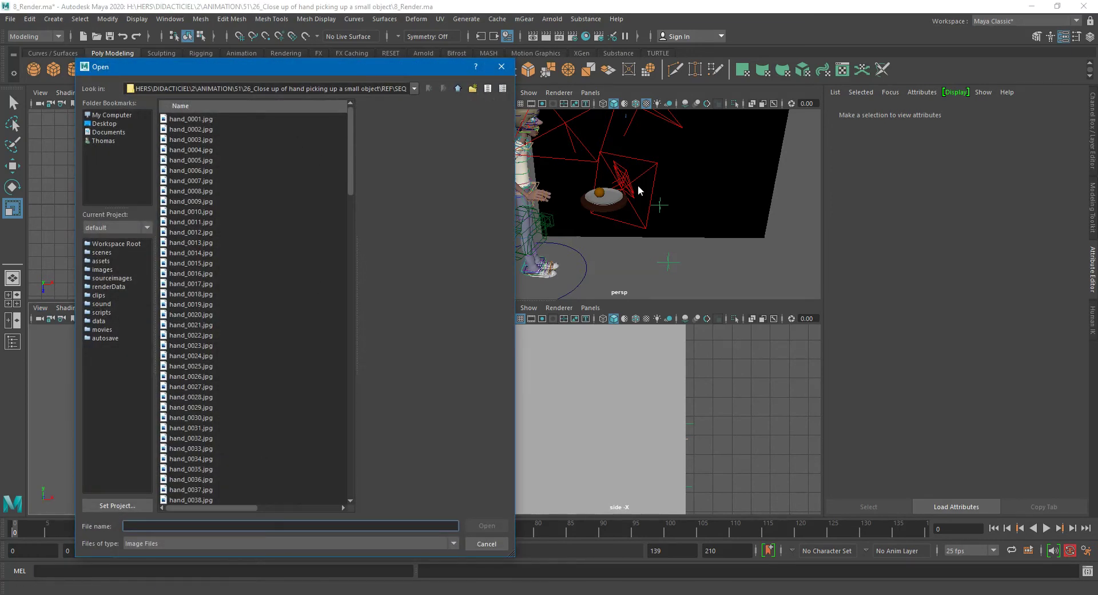
{"action": "left_click_drag", "start_coordinate": [385, 89], "coordinate": [456, 91]}
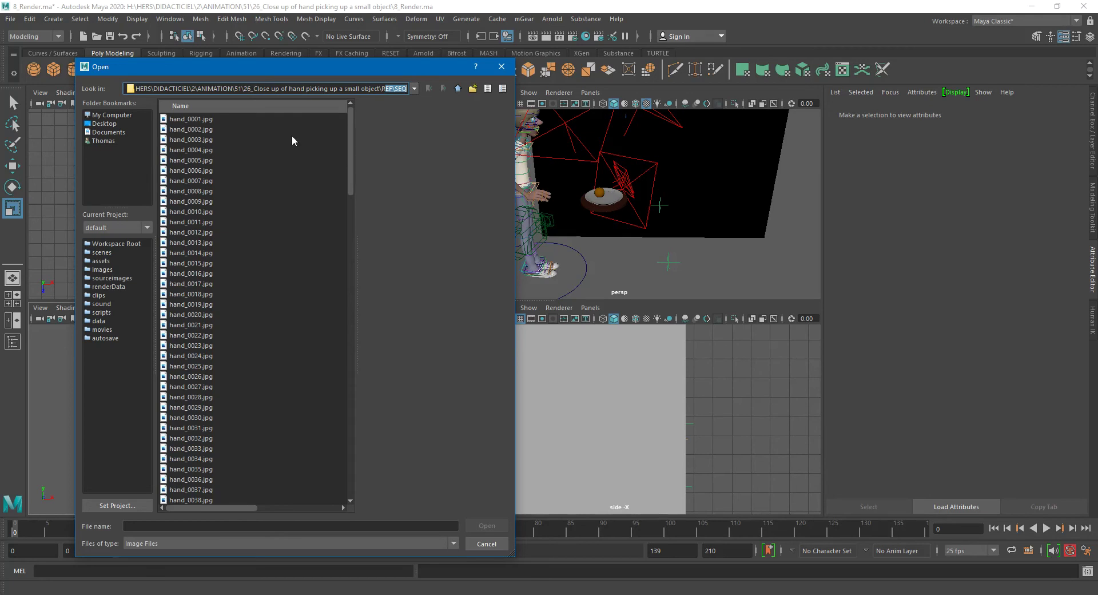
{"action": "left_click", "coordinate": [189, 118]}
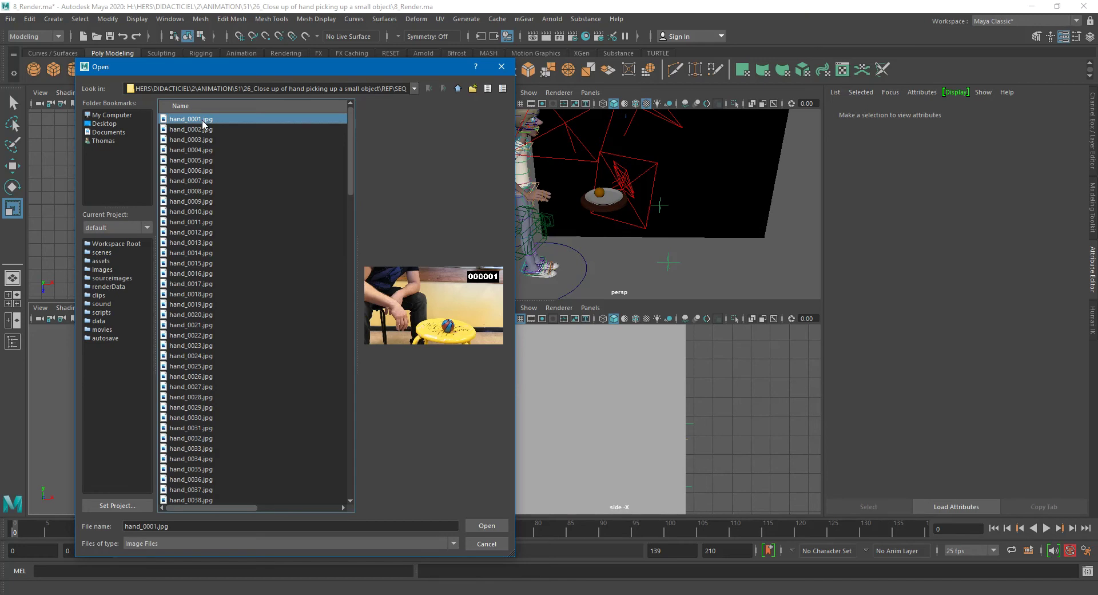
{"action": "left_click", "coordinate": [486, 526]}
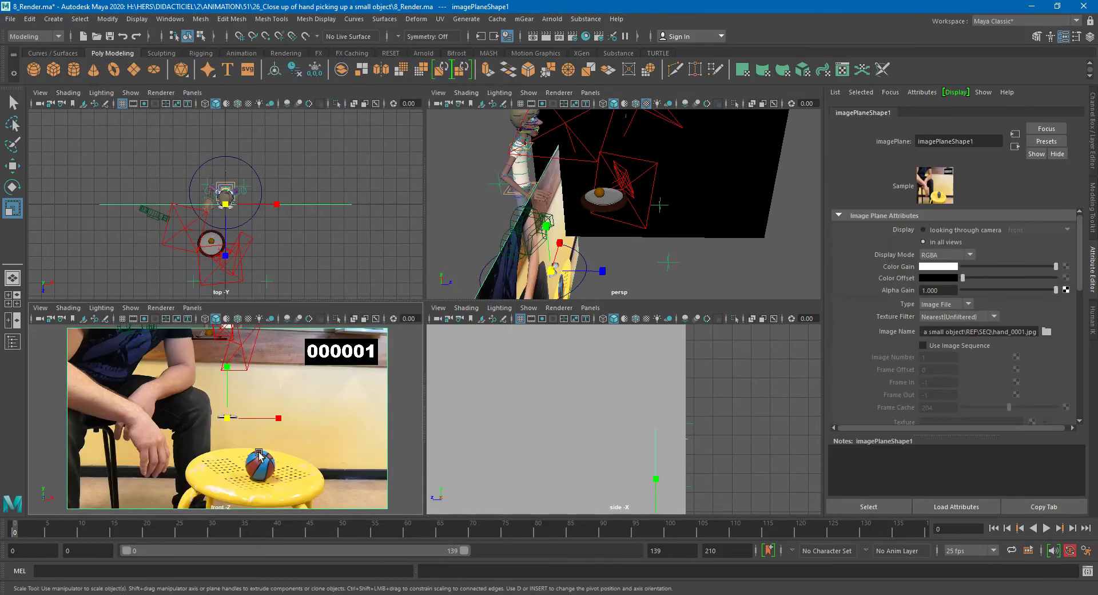
Step: Maximize the front view, enable the image sequence option for the image plane and check its playback along the timeline
{"action": "key", "text": "space"}
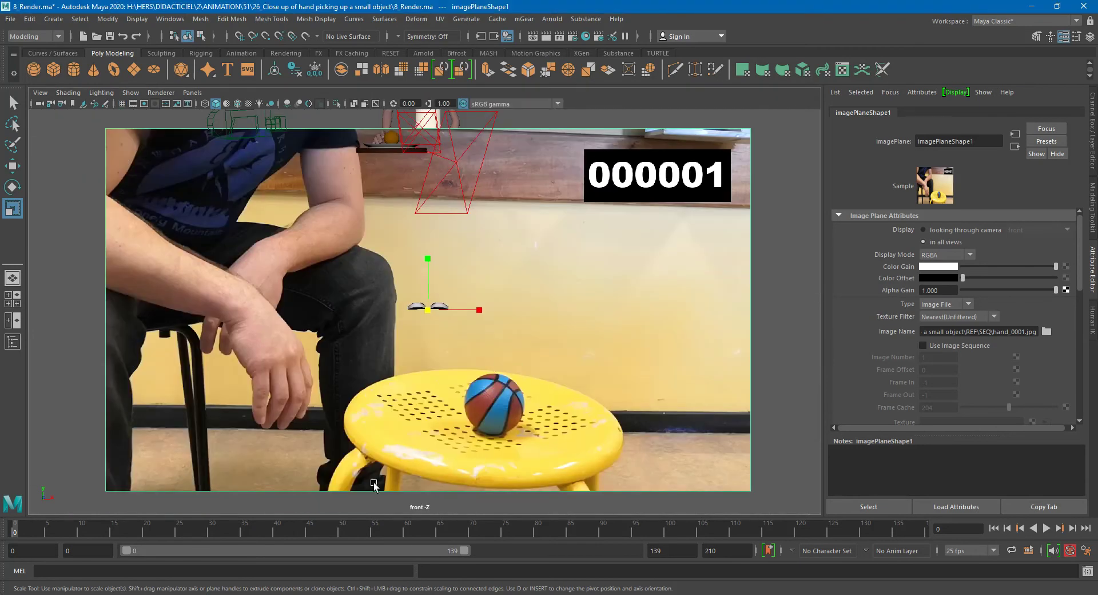
{"action": "left_click_drag", "start_coordinate": [18, 526], "coordinate": [321, 538]}
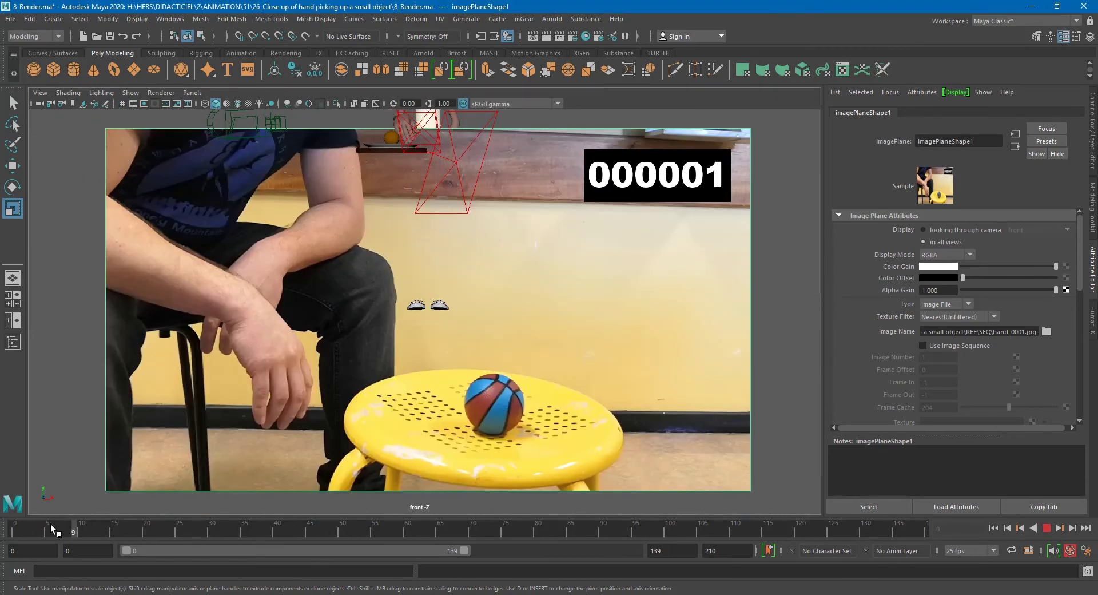
{"action": "key", "text": "Escape"}
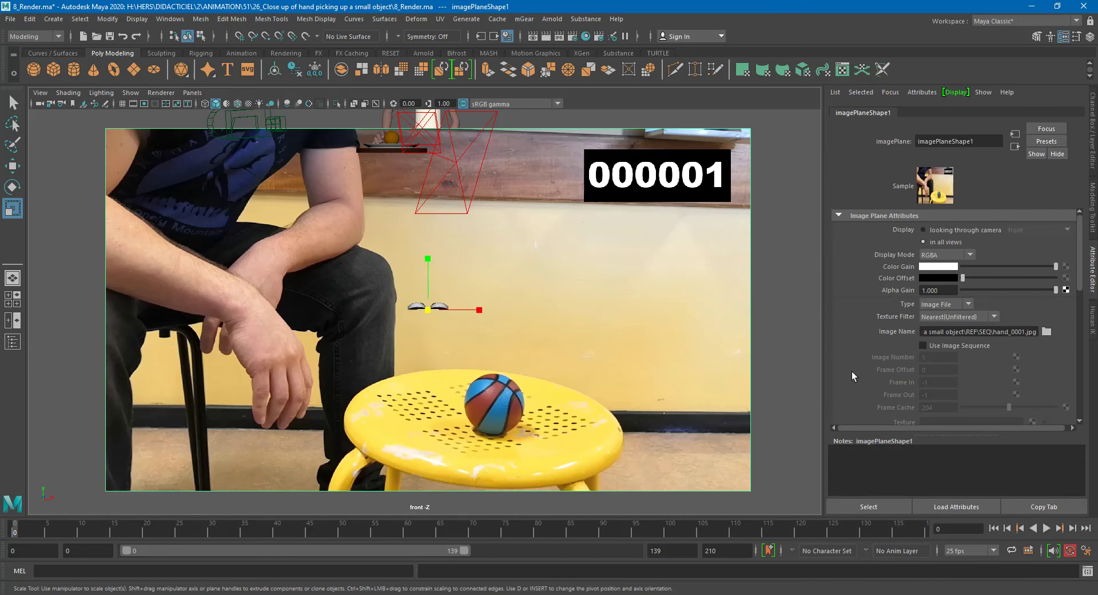
{"action": "left_click", "coordinate": [929, 347]}
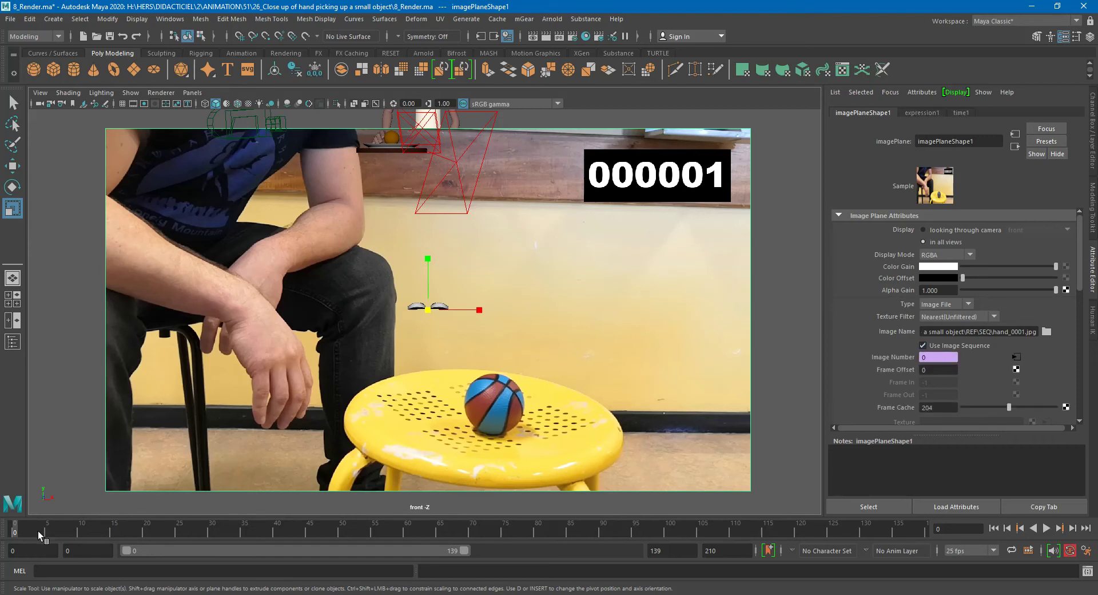
{"action": "key", "text": "alt+v"}
{"action": "left_click_drag", "start_coordinate": [202, 527], "coordinate": [2, 526]}
Step: Hide every object type in the front view except image planes
{"action": "left_click", "coordinate": [129, 94]}
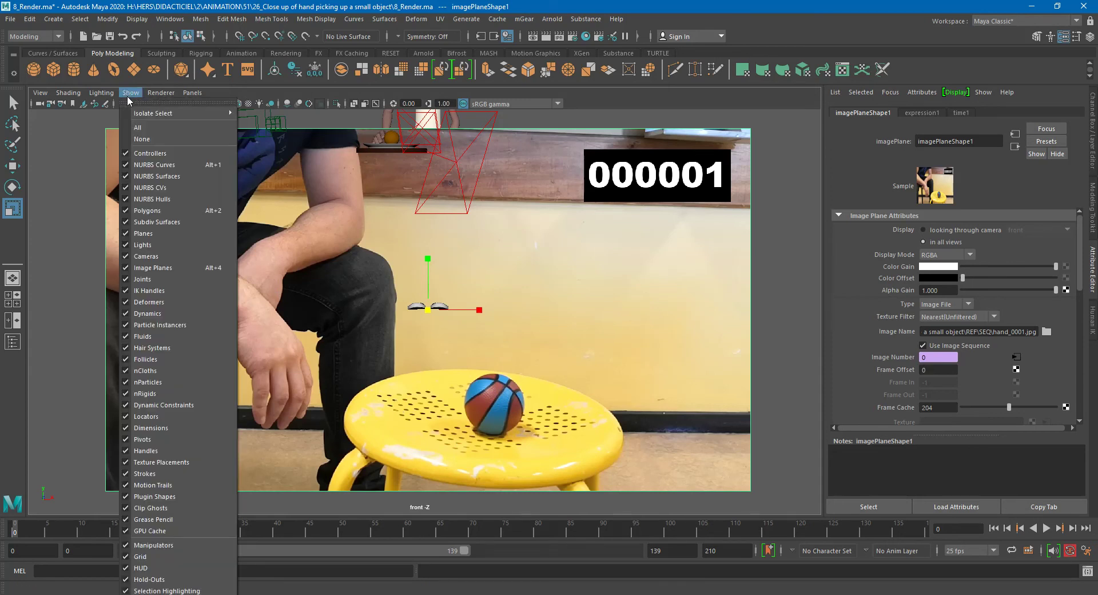
{"action": "left_click", "coordinate": [139, 140]}
{"action": "left_click", "coordinate": [131, 93]}
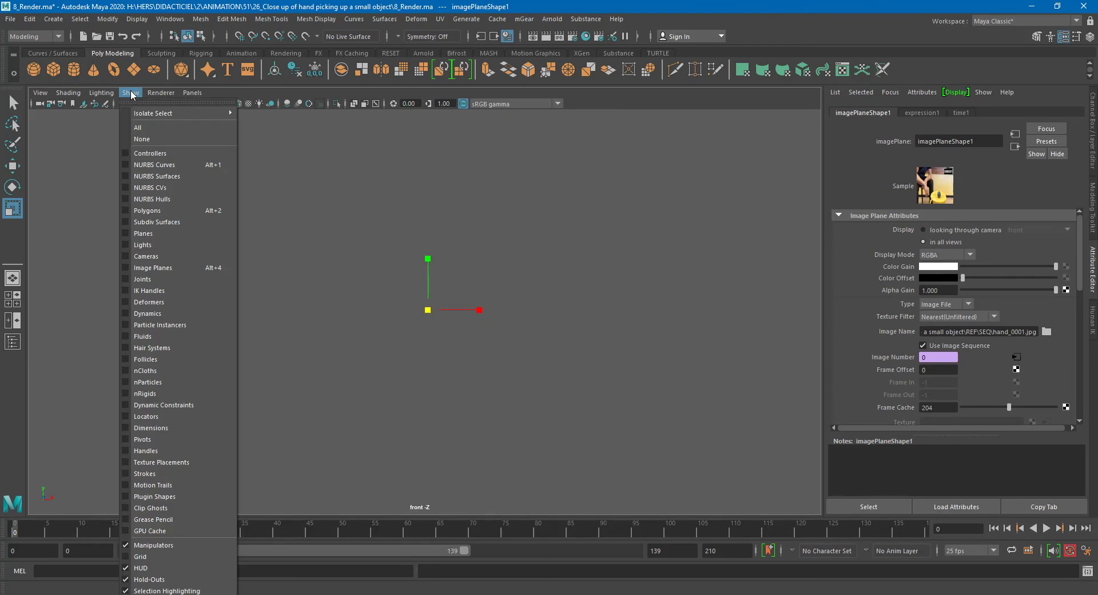
{"action": "left_click", "coordinate": [145, 268]}
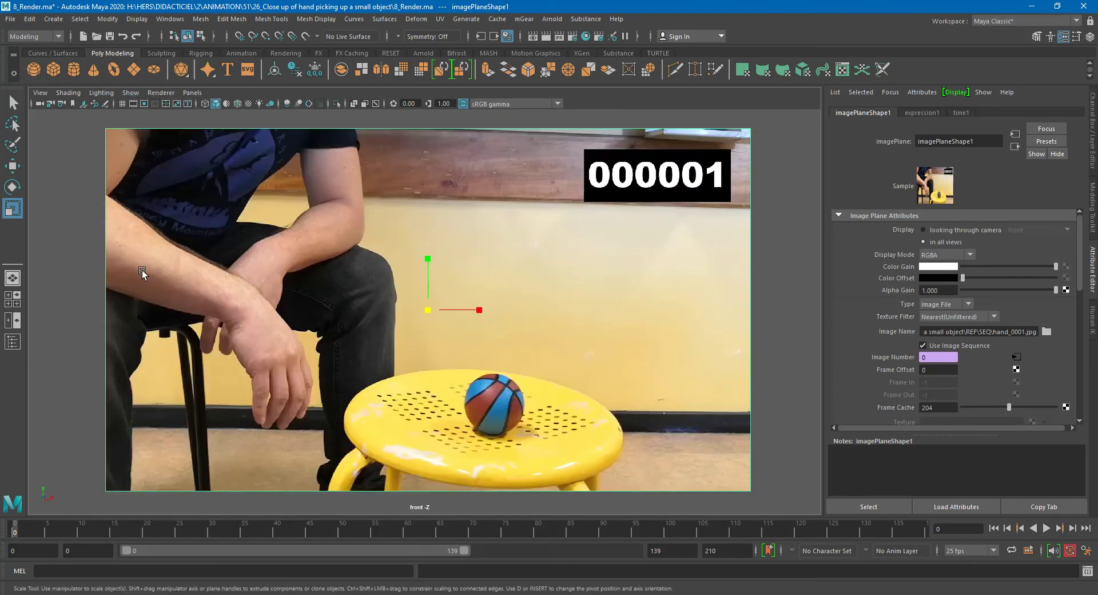
Step: Tear off a copy of the front view as a floating window, shrink it and place it clear of the main viewport
{"action": "left_click", "coordinate": [191, 93]}
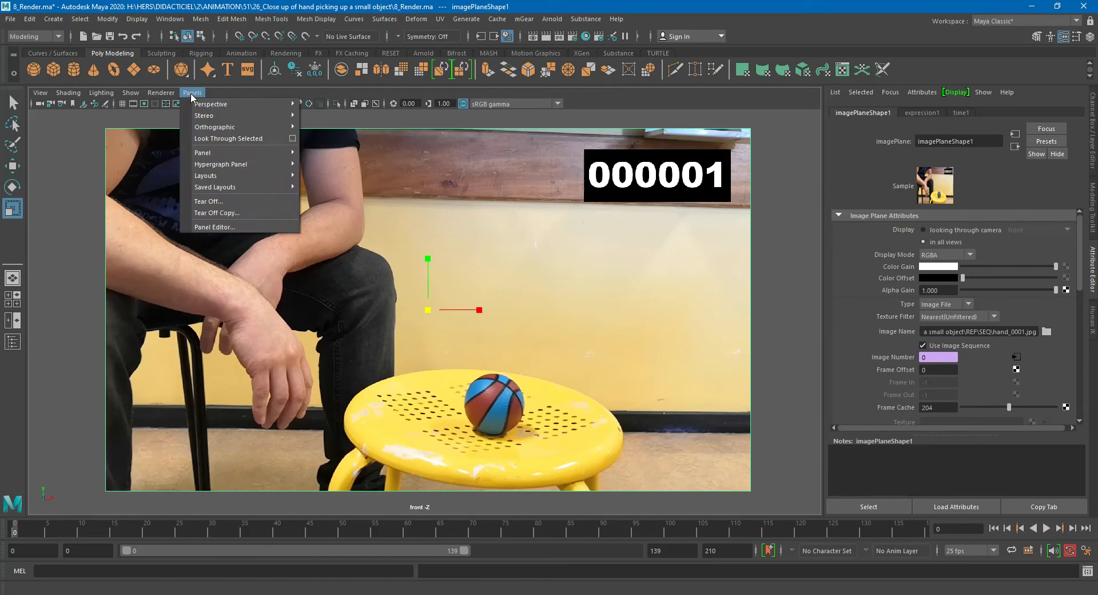
{"action": "left_click", "coordinate": [217, 212]}
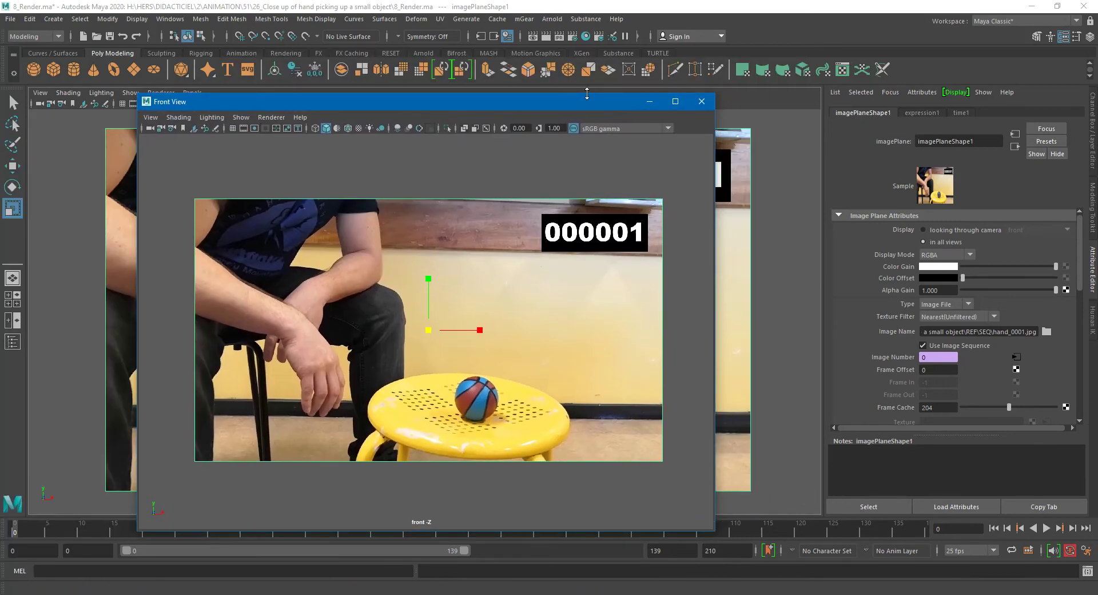
{"action": "left_click_drag", "start_coordinate": [586, 94], "coordinate": [587, 193]}
{"action": "mouse_move", "coordinate": [719, 305]}
{"action": "left_mouse_down"}
{"action": "mouse_move", "coordinate": [657, 301]}
{"action": "mouse_move", "coordinate": [716, 300]}
{"action": "left_mouse_up"}
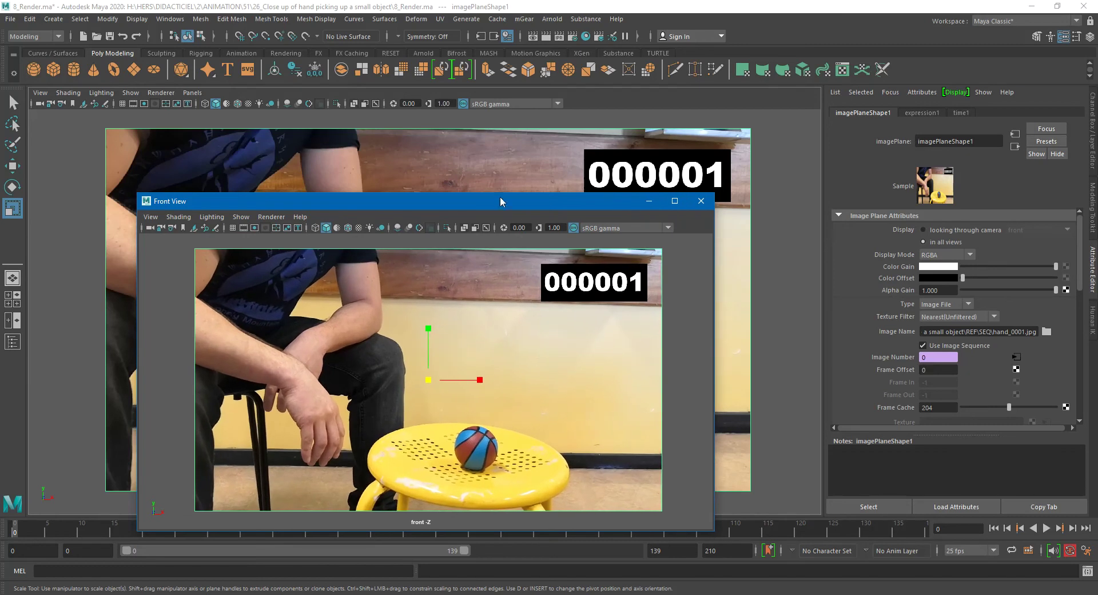
{"action": "left_click_drag", "start_coordinate": [502, 200], "coordinate": [830, 64]}
{"action": "left_click_drag", "start_coordinate": [1041, 395], "coordinate": [792, 277]}
{"action": "left_click_drag", "start_coordinate": [680, 68], "coordinate": [972, 73]}
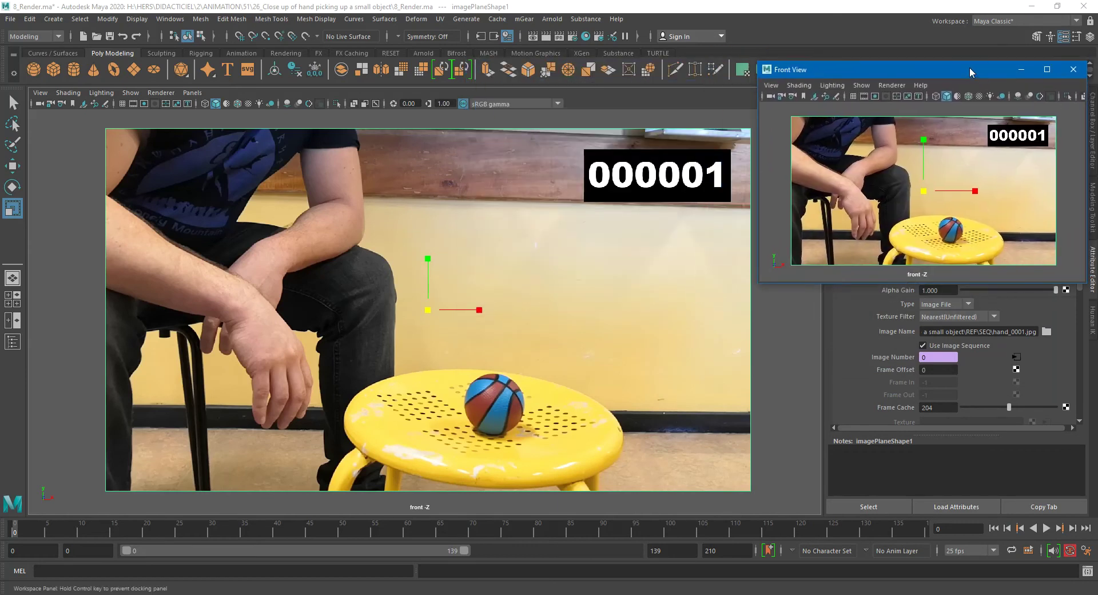
Step: Switch the main viewport to the persp camera and show all object types in it
{"action": "left_click", "coordinate": [195, 91]}
{"action": "mouse_move", "coordinate": [286, 104]}
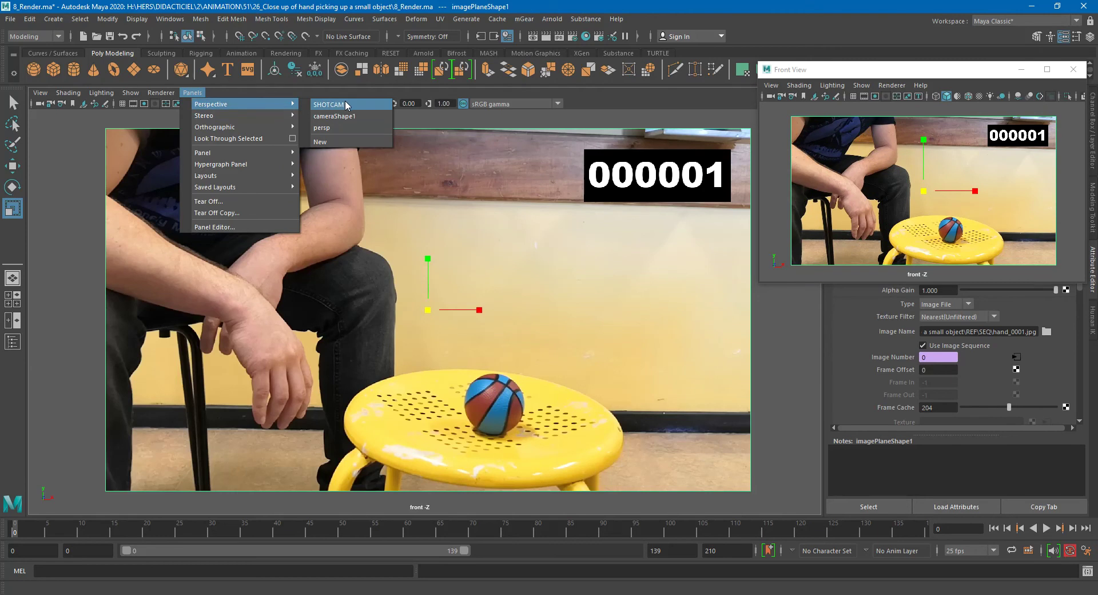
{"action": "left_click", "coordinate": [323, 127]}
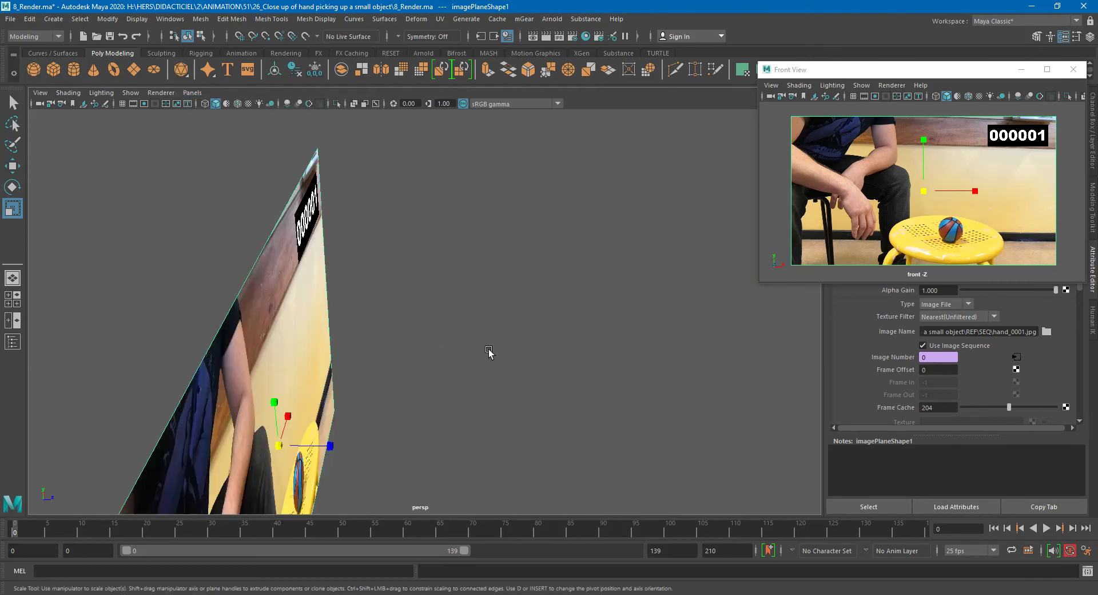
{"action": "left_click_drag", "start_coordinate": [441, 357], "coordinate": [490, 319], "text": "alt"}
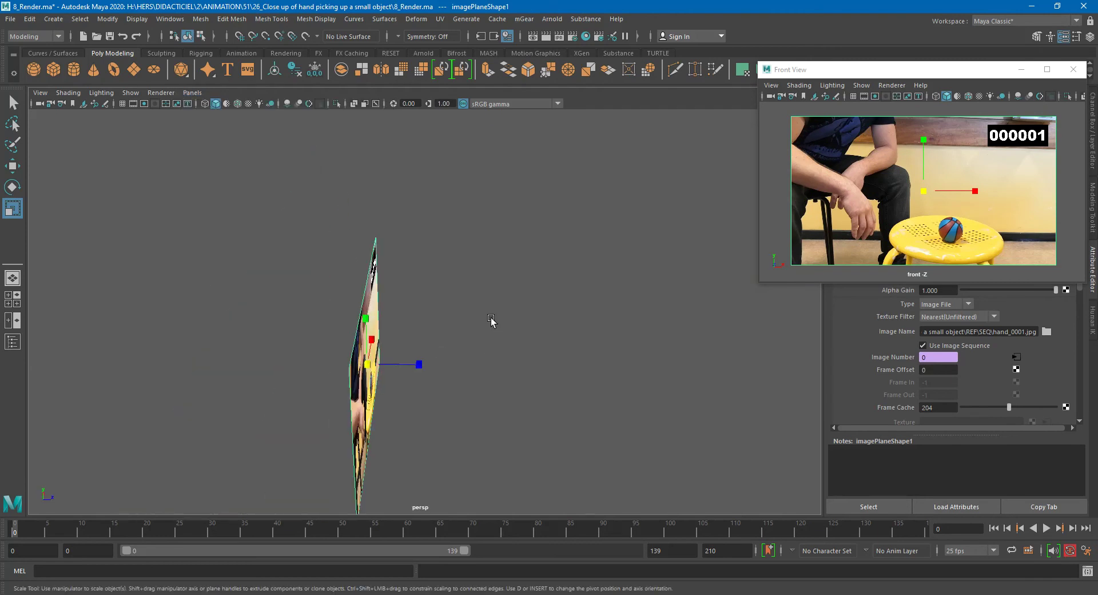
{"action": "left_click", "coordinate": [131, 92]}
{"action": "left_click", "coordinate": [154, 128]}
Step: Move the reference image plane away from the character in the perspective view
{"action": "left_click_drag", "start_coordinate": [482, 245], "coordinate": [452, 275], "text": "alt"}
{"action": "scroll", "coordinate": [437, 293], "scroll_direction": "up", "scroll_amount": 5}
{"action": "key", "text": "w"}
{"action": "left_click_drag", "start_coordinate": [373, 338], "coordinate": [177, 184]}
Step: Hide the SHOTCAM camera standing behind the character
{"action": "left_click_drag", "start_coordinate": [176, 184], "coordinate": [228, 197], "text": "alt"}
{"action": "middle_click_drag", "start_coordinate": [229, 197], "coordinate": [251, 257], "text": "alt"}
{"action": "left_click_drag", "start_coordinate": [251, 257], "coordinate": [306, 252], "text": "alt"}
{"action": "scroll", "coordinate": [309, 252], "scroll_direction": "up", "scroll_amount": 6}
{"action": "middle_click_drag", "start_coordinate": [314, 252], "coordinate": [419, 341], "text": "alt"}
{"action": "left_click", "coordinate": [89, 240]}
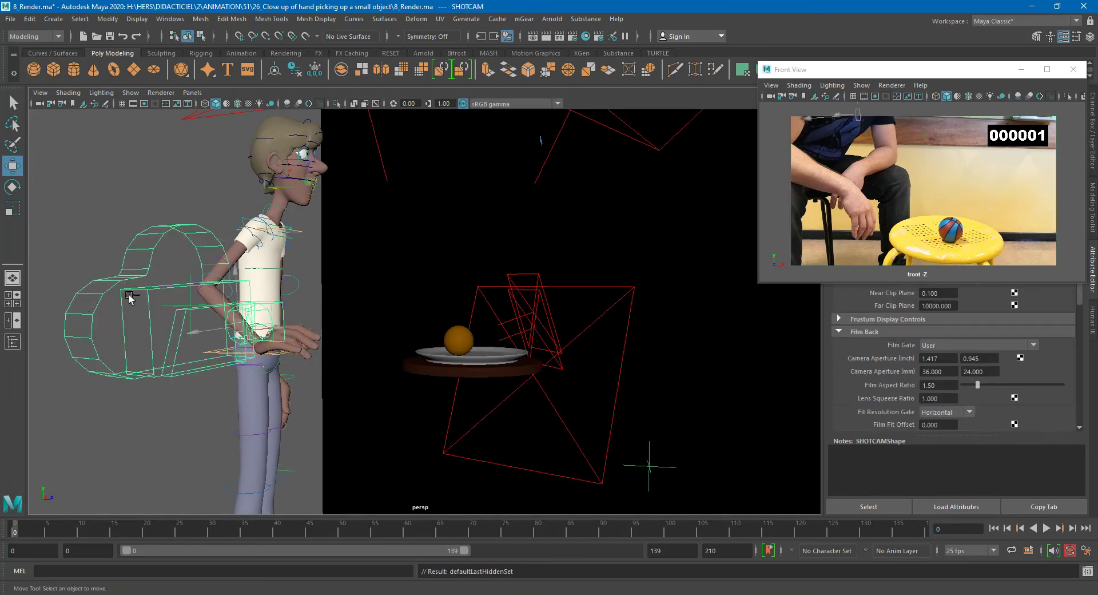
{"action": "key", "text": "ctrl+h"}
Step: Frame the character from the side and compare its pick-up animation with the reference footage up to frame 58
{"action": "left_click_drag", "start_coordinate": [268, 316], "coordinate": [385, 271], "text": "alt"}
{"action": "scroll", "coordinate": [389, 306], "scroll_direction": "up", "scroll_amount": 4}
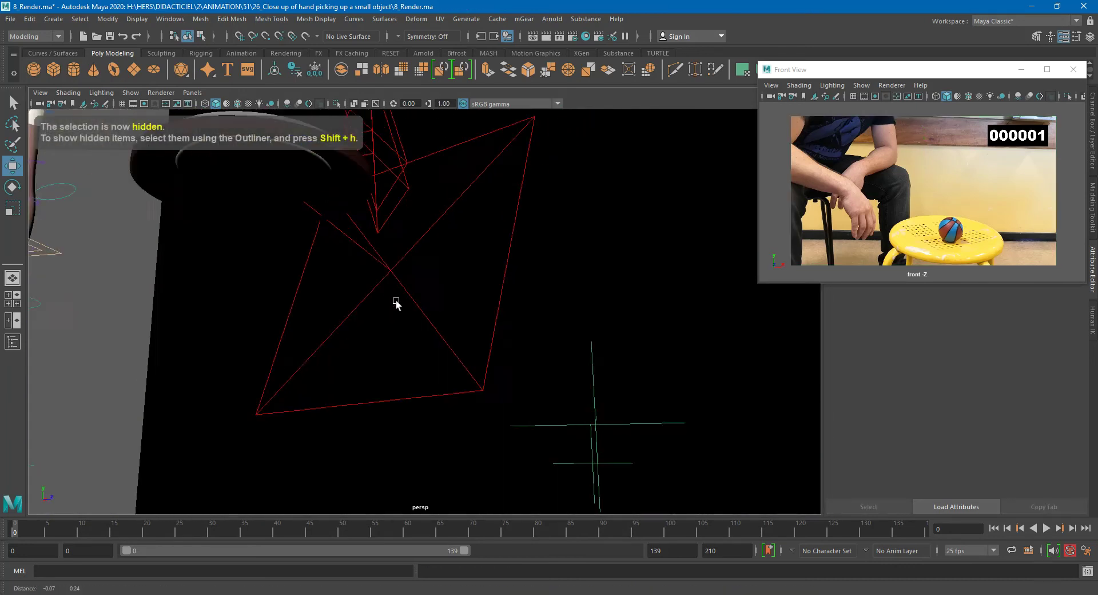
{"action": "middle_click_drag", "start_coordinate": [385, 272], "coordinate": [536, 407], "text": "alt"}
{"action": "mouse_move", "coordinate": [536, 407]}
{"action": "left_mouse_down", "text": "alt"}
{"action": "mouse_move", "coordinate": [547, 421]}
{"action": "mouse_move", "coordinate": [535, 421]}
{"action": "left_mouse_up", "text": "alt"}
{"action": "left_click_drag", "start_coordinate": [18, 530], "coordinate": [582, 544]}
{"action": "left_click_drag", "start_coordinate": [424, 532], "coordinate": [244, 519]}
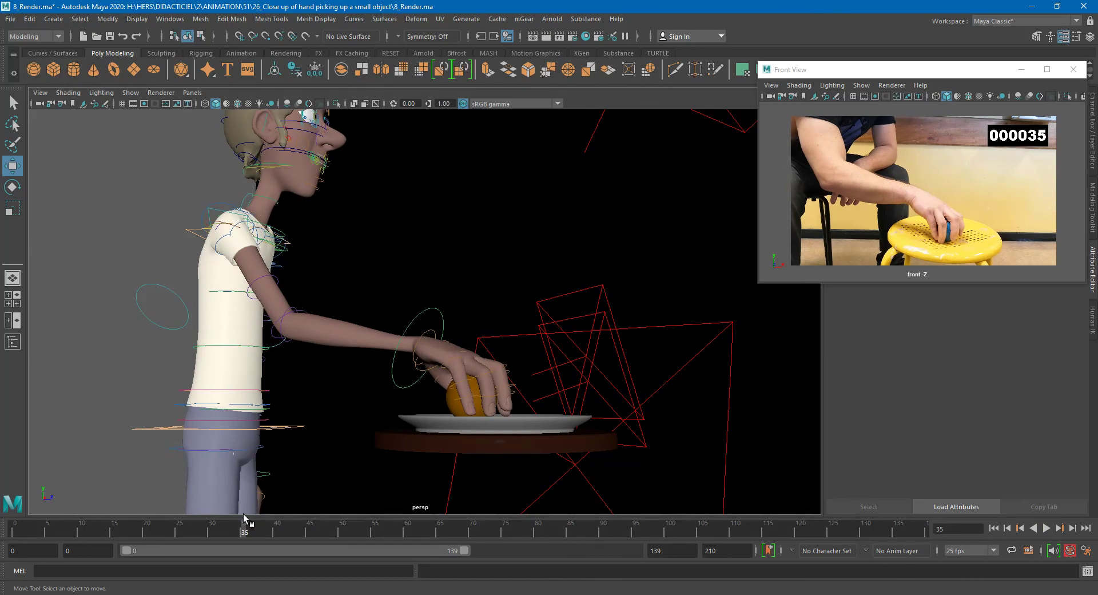
{"action": "left_click_drag", "start_coordinate": [142, 538], "coordinate": [396, 534]}
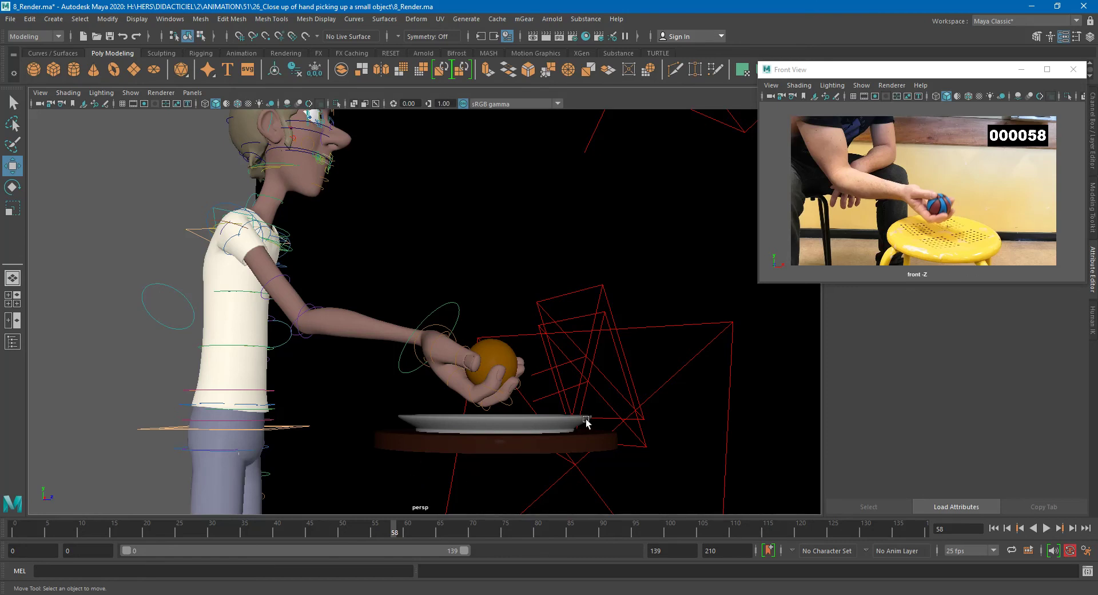
Step: Enlarge the floating reference window and compare the opening arm movement from frame 0 to frame 22
{"action": "left_click_drag", "start_coordinate": [761, 288], "coordinate": [464, 490]}
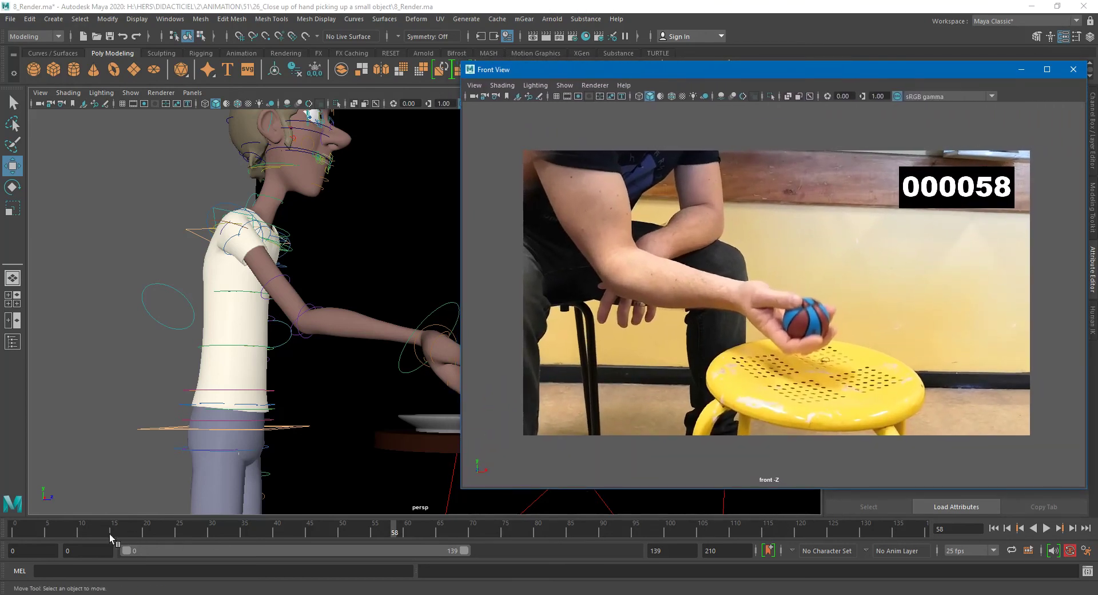
{"action": "left_click", "coordinate": [14, 530]}
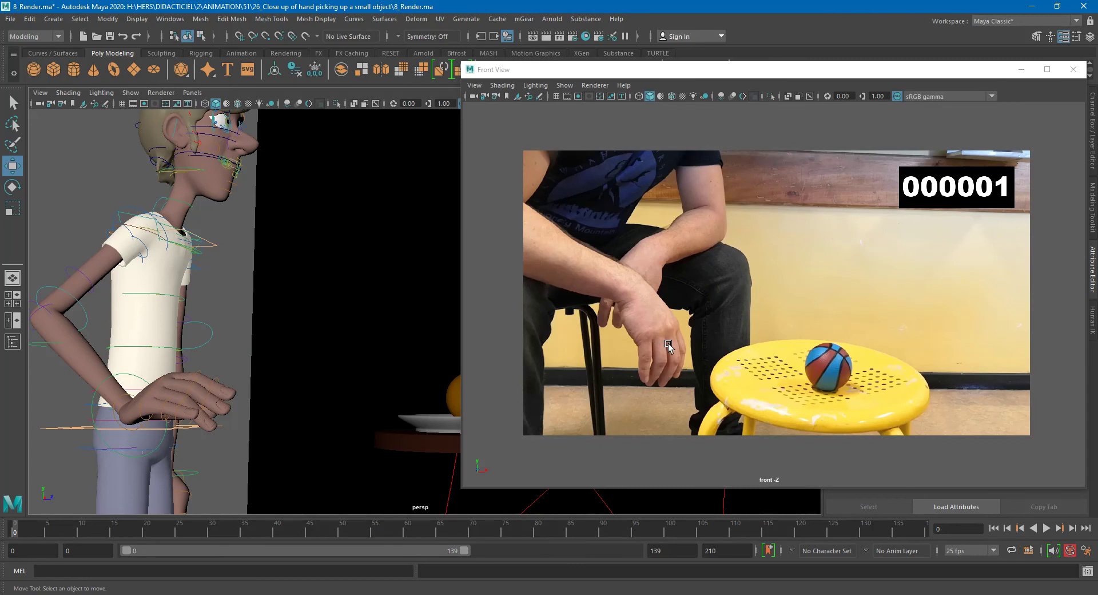
{"action": "left_click_drag", "start_coordinate": [30, 531], "coordinate": [159, 529]}
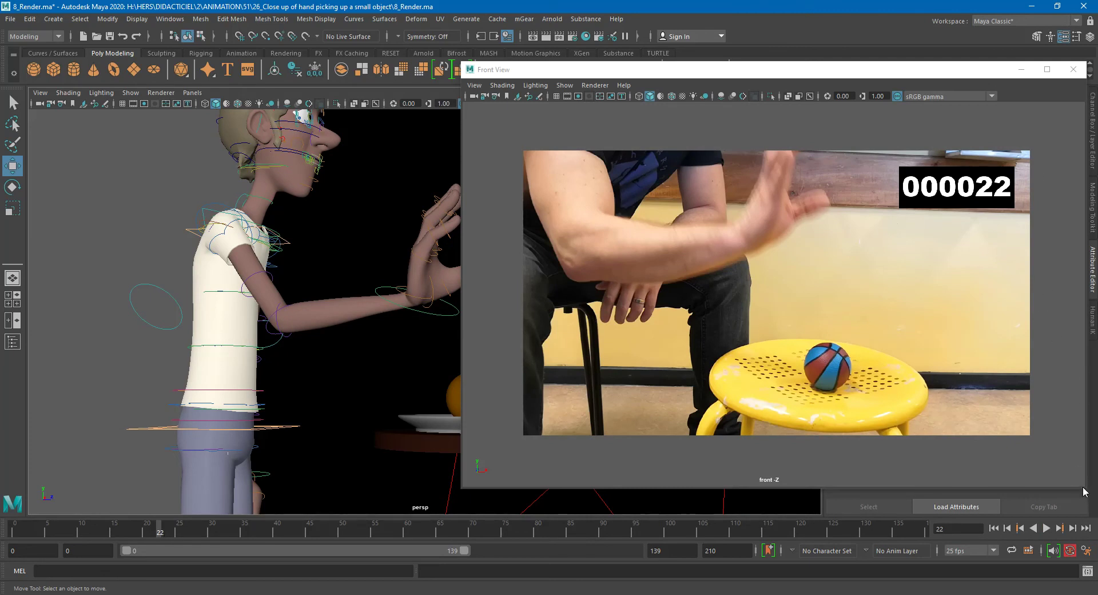
Step: Shrink the floating reference window and move it clear of the character's hand and the orange
{"action": "left_click_drag", "start_coordinate": [1086, 368], "coordinate": [1005, 373]}
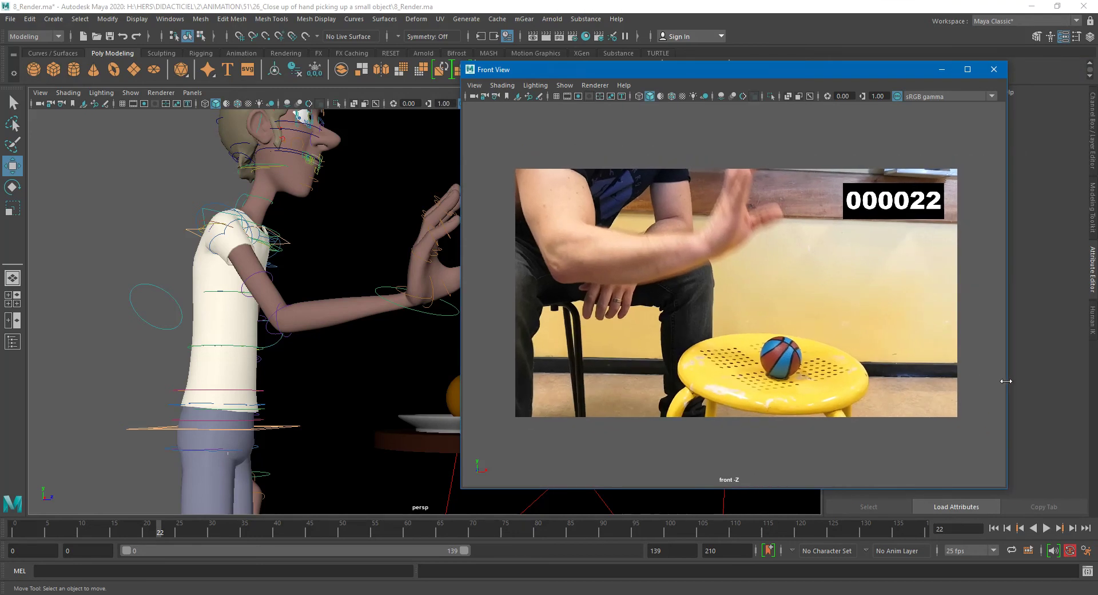
{"action": "left_click_drag", "start_coordinate": [1002, 487], "coordinate": [949, 414]}
{"action": "left_click_drag", "start_coordinate": [740, 68], "coordinate": [797, 75]}
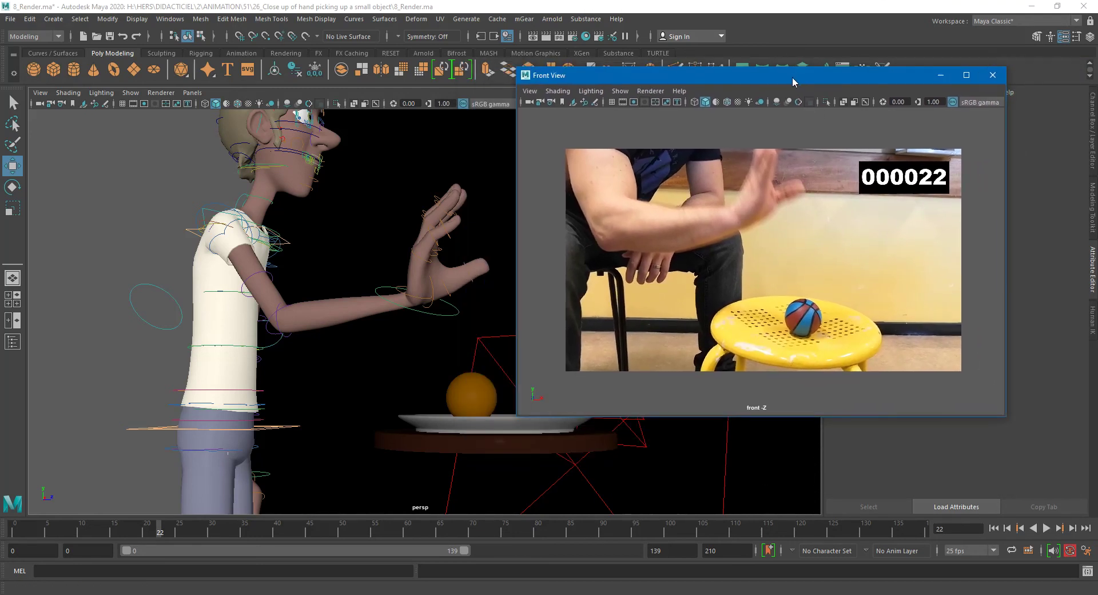
Step: Compare the grab, lift and toss poses with the reference footage by scrubbing between frames 22 and 92
{"action": "left_click_drag", "start_coordinate": [158, 531], "coordinate": [239, 527]}
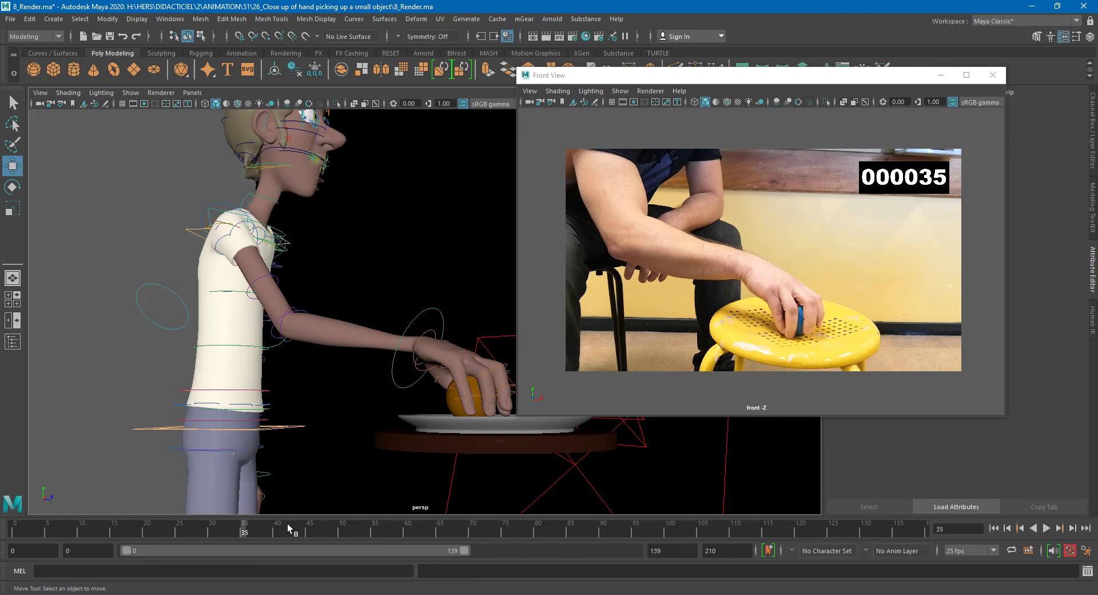
{"action": "left_click_drag", "start_coordinate": [258, 530], "coordinate": [378, 527]}
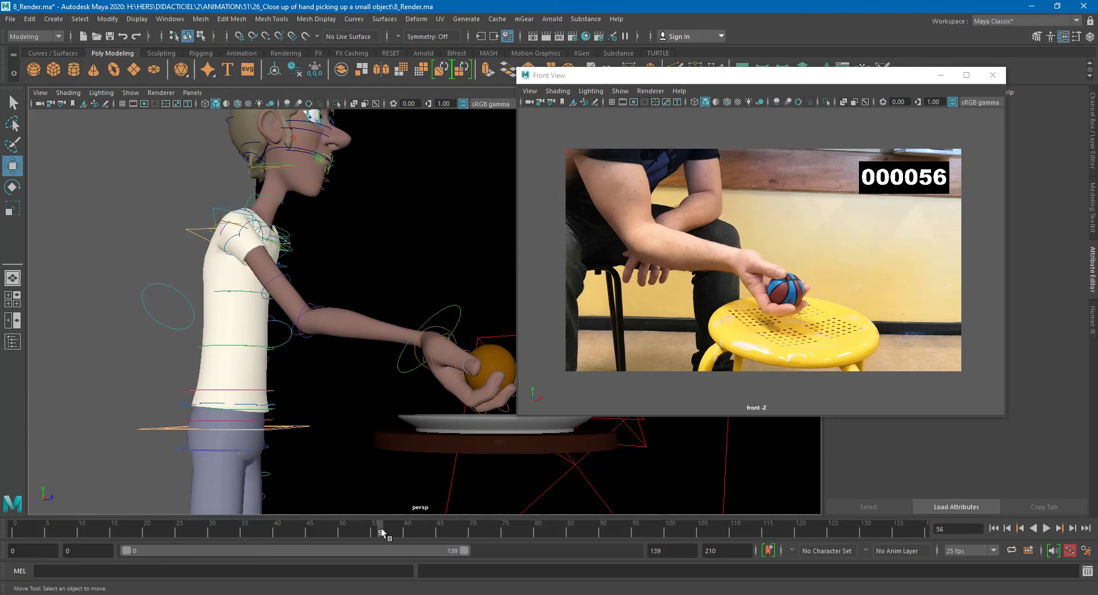
{"action": "left_click_drag", "start_coordinate": [389, 528], "coordinate": [599, 523]}
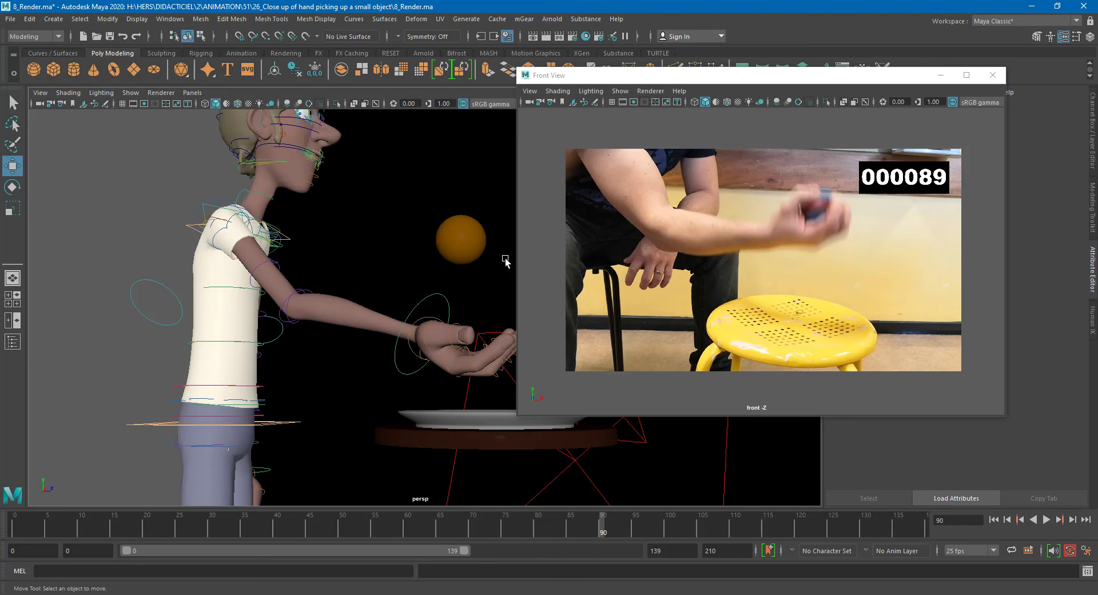
{"action": "left_click_drag", "start_coordinate": [438, 526], "coordinate": [394, 517]}
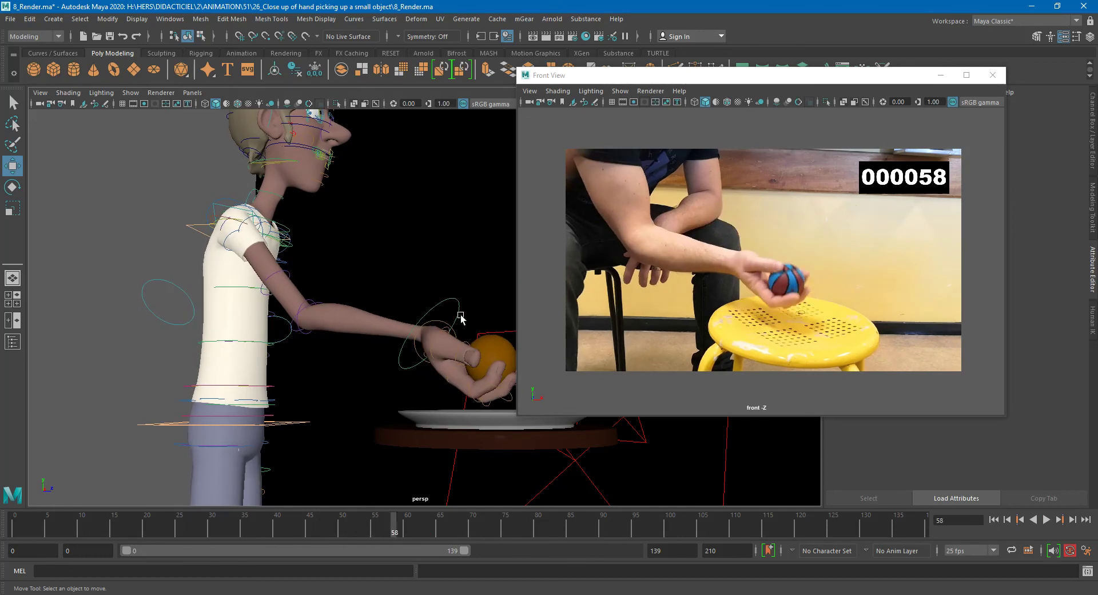
{"action": "left_click_drag", "start_coordinate": [397, 530], "coordinate": [465, 518]}
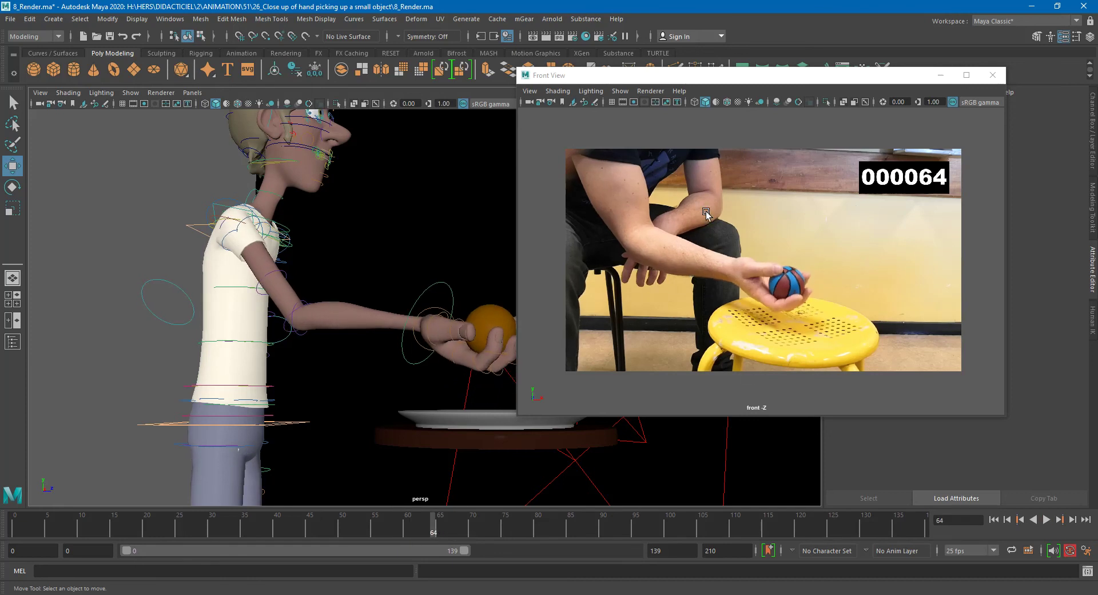
{"action": "left_click_drag", "start_coordinate": [437, 524], "coordinate": [600, 511]}
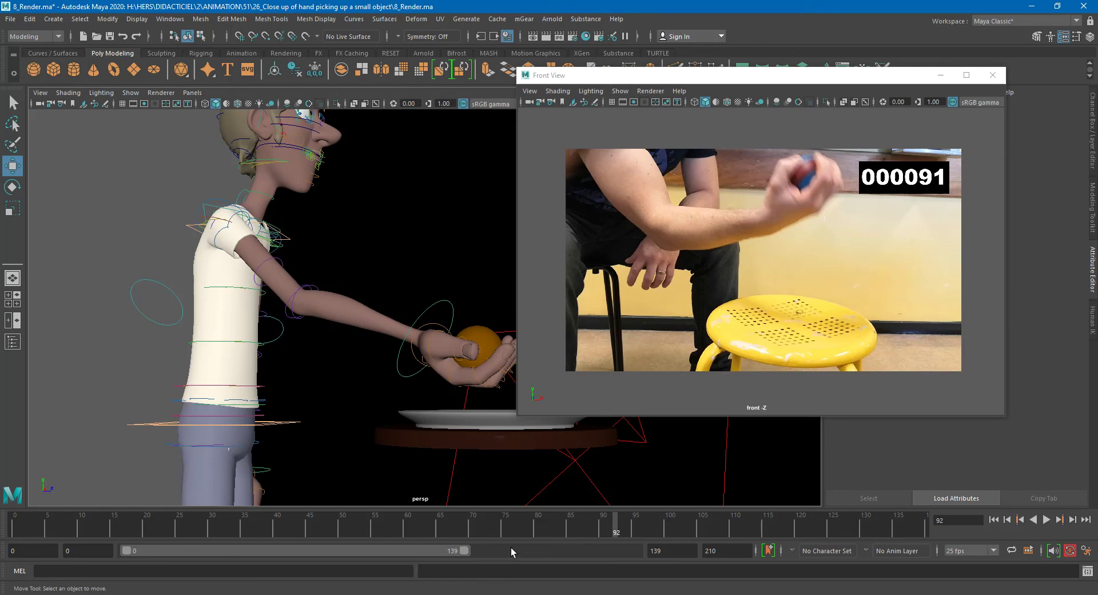
Step: Set playback to update all views in the Time Slider preferences, save them, and scrub from frame 90 back to frame 34
{"action": "left_click_drag", "start_coordinate": [631, 529], "coordinate": [603, 529]}
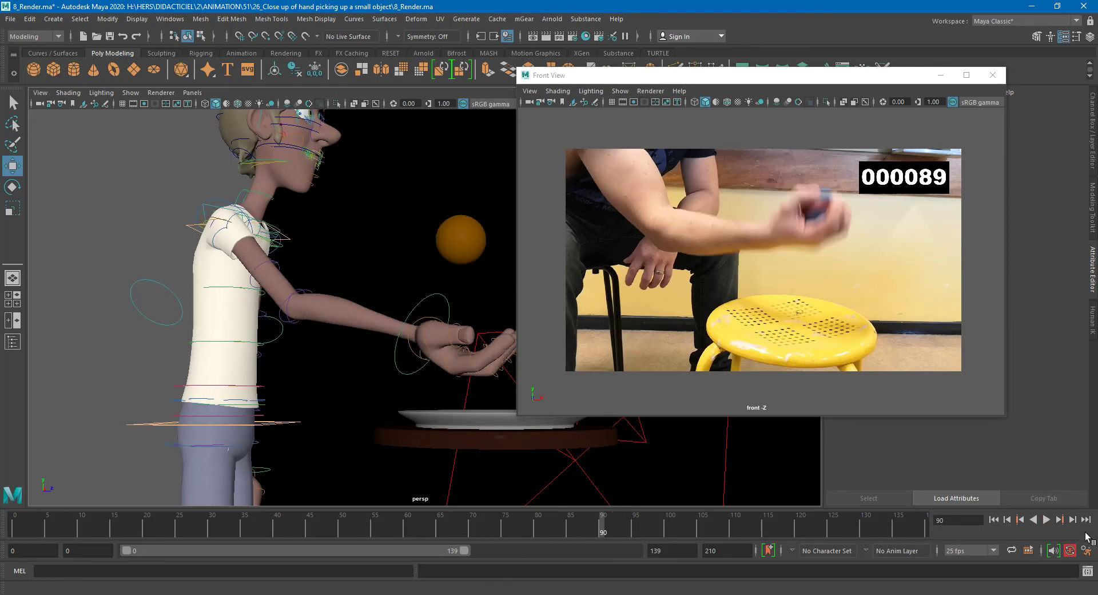
{"action": "left_click", "coordinate": [1086, 551]}
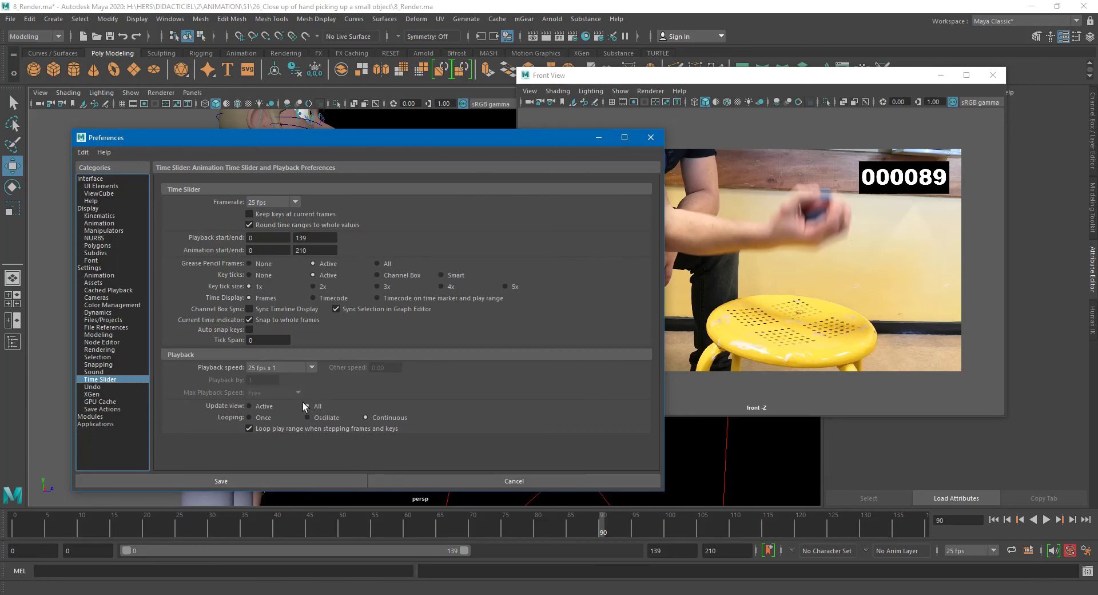
{"action": "left_click", "coordinate": [288, 480]}
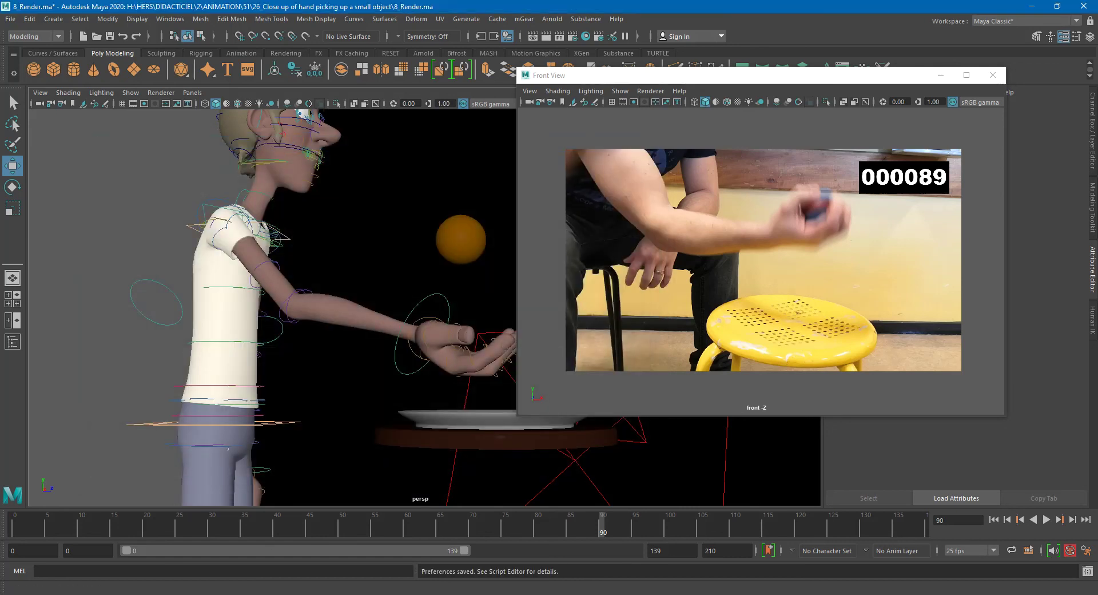
{"action": "left_click_drag", "start_coordinate": [554, 533], "coordinate": [234, 530]}
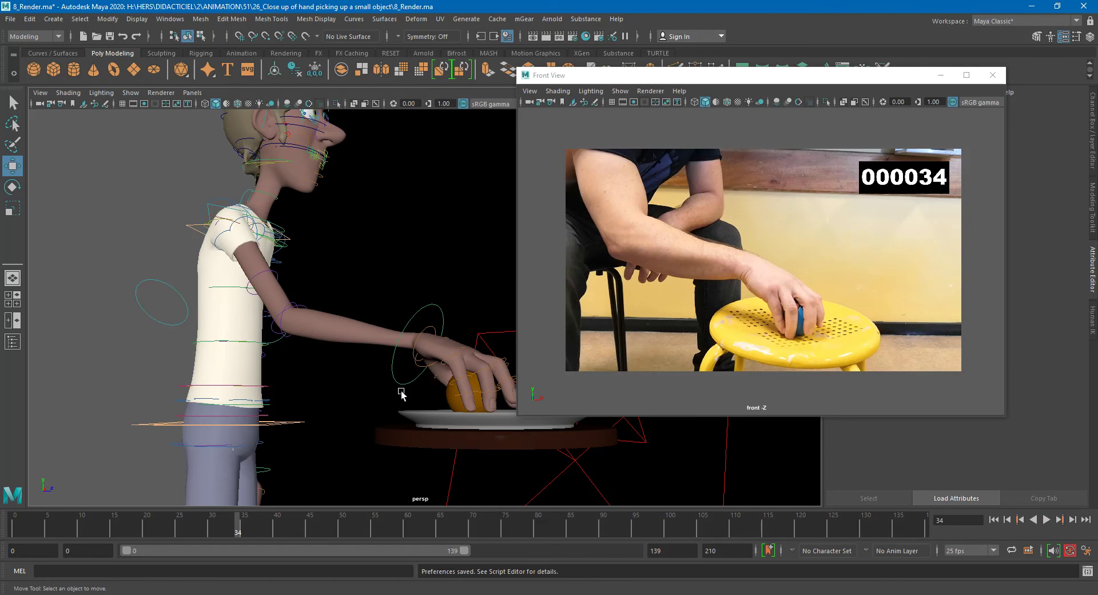
Step: Set playback to update only the active view in the Time Slider preferences and test it on the reach up to frame 32
{"action": "left_click", "coordinate": [1086, 550]}
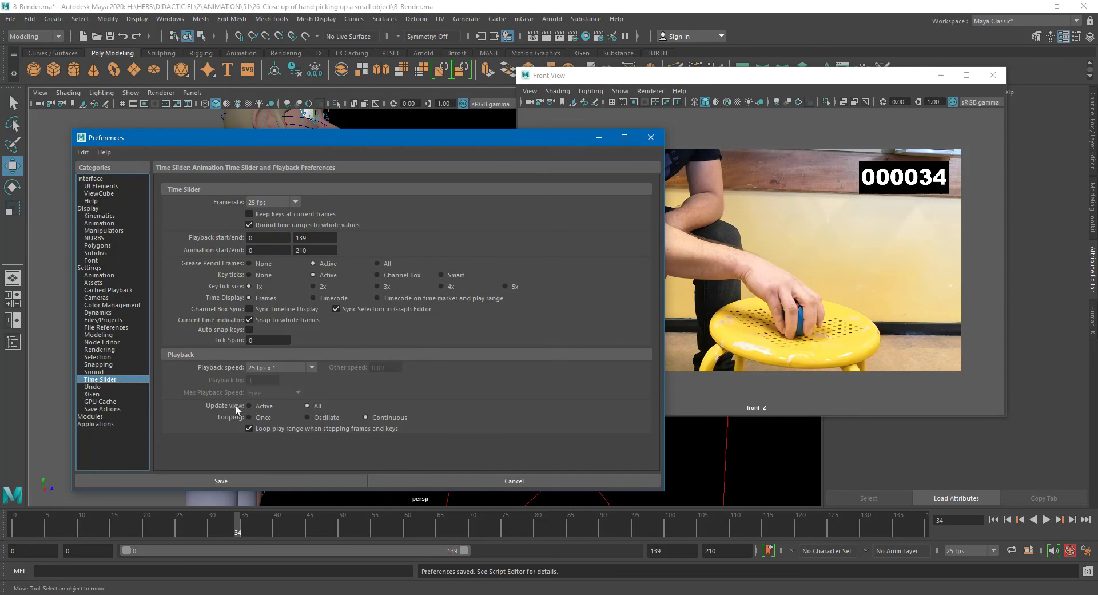
{"action": "left_click", "coordinate": [253, 479]}
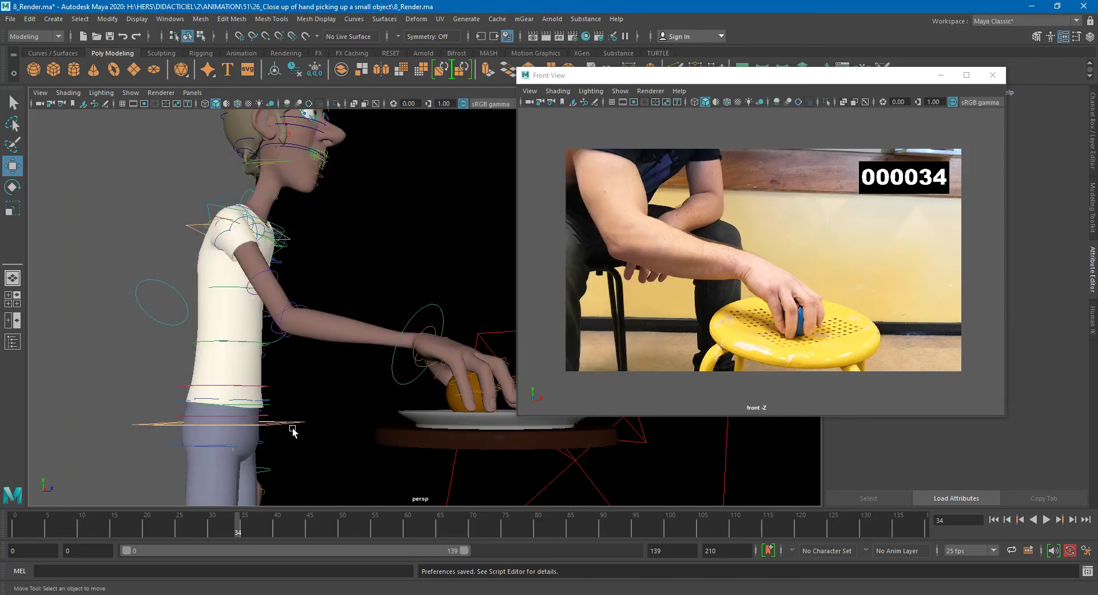
{"action": "left_click_drag", "start_coordinate": [55, 526], "coordinate": [225, 525]}
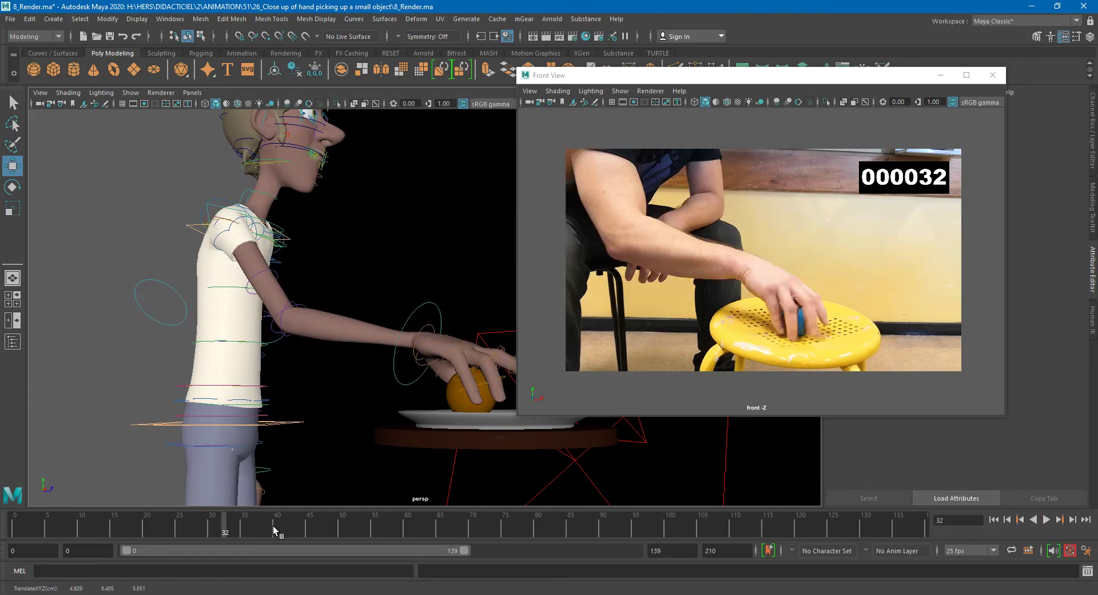
Step: Restore playback updating to all views, save the preferences, and check the character against the reference footage, ending at frame 78
{"action": "left_click", "coordinate": [1085, 549]}
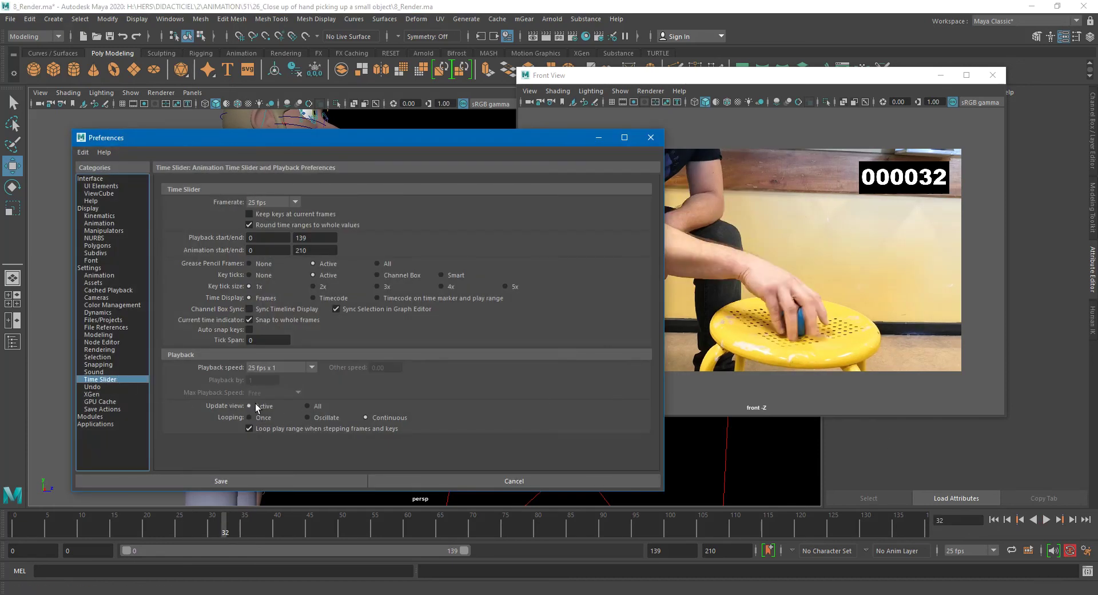
{"action": "left_click", "coordinate": [281, 480]}
{"action": "left_click_drag", "start_coordinate": [234, 529], "coordinate": [830, 531]}
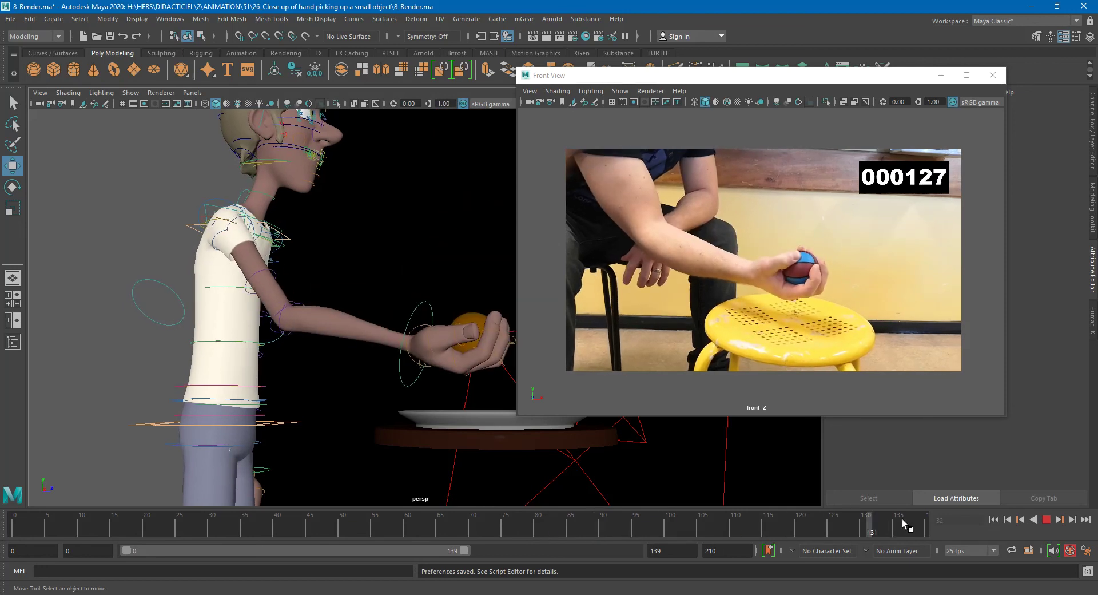
{"action": "left_click_drag", "start_coordinate": [723, 525], "coordinate": [523, 529]}
Step: Switch to File Explorer and play 26_Close up of hand picking up a small object.mp4 from the project's .FILM FINAL folder
{"action": "left_click", "coordinate": [320, 594]}
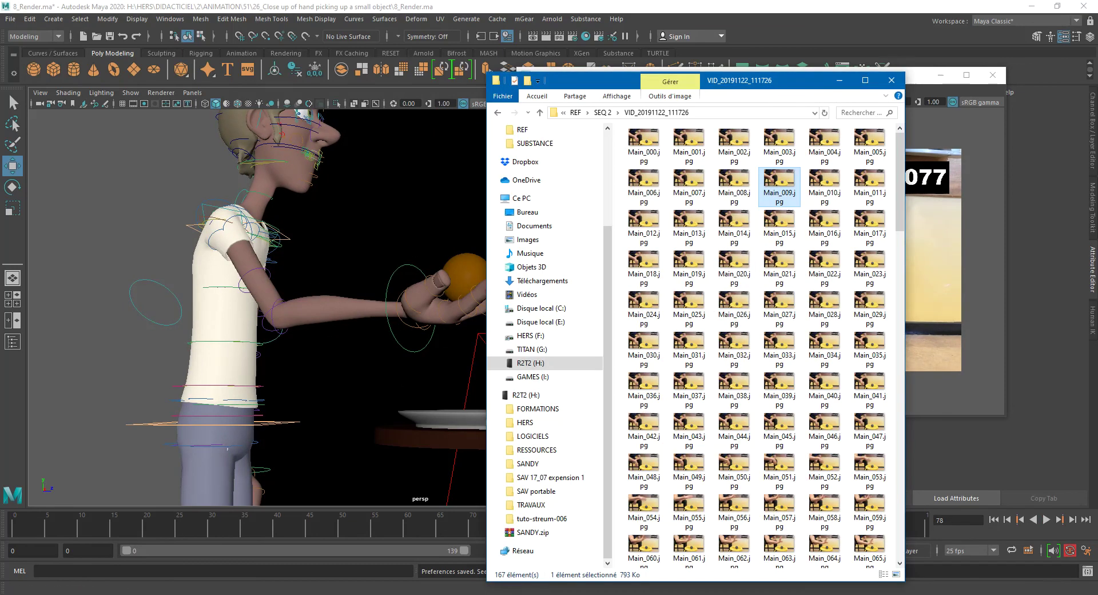
{"action": "left_click", "coordinate": [617, 96]}
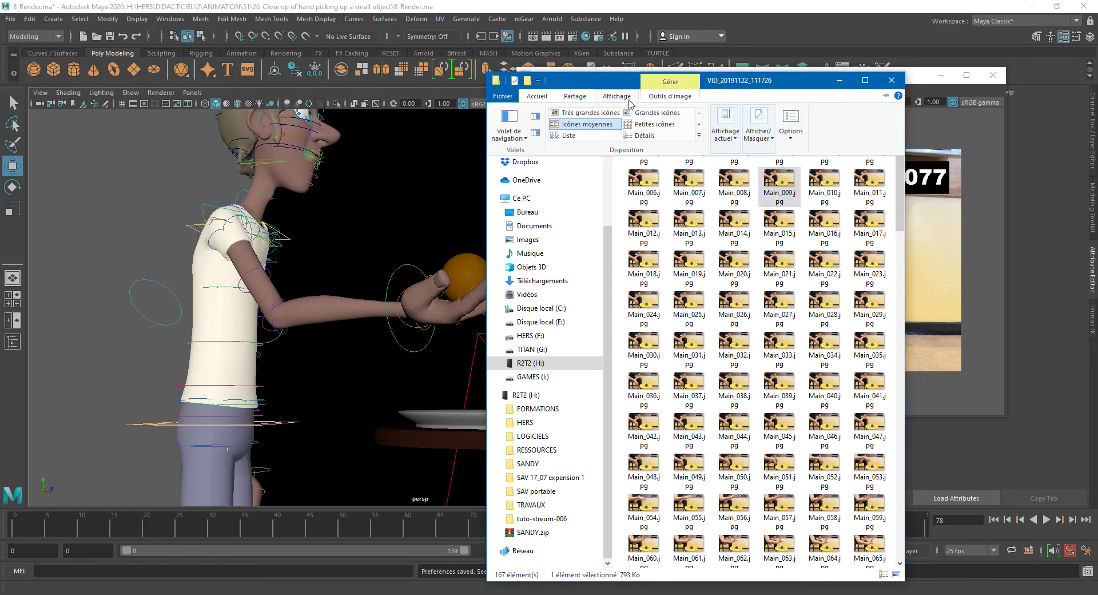
{"action": "left_click", "coordinate": [622, 100]}
{"action": "left_click", "coordinate": [622, 100]}
{"action": "left_click", "coordinate": [623, 100]}
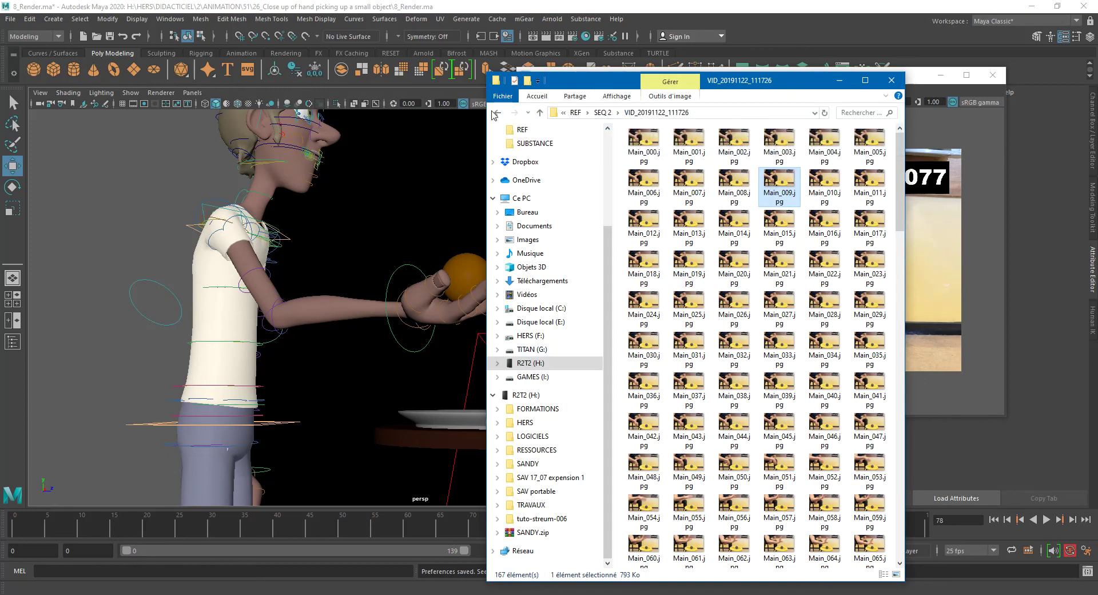
{"action": "left_click", "coordinate": [498, 113]}
{"action": "left_click", "coordinate": [498, 113]}
{"action": "left_click", "coordinate": [498, 114]}
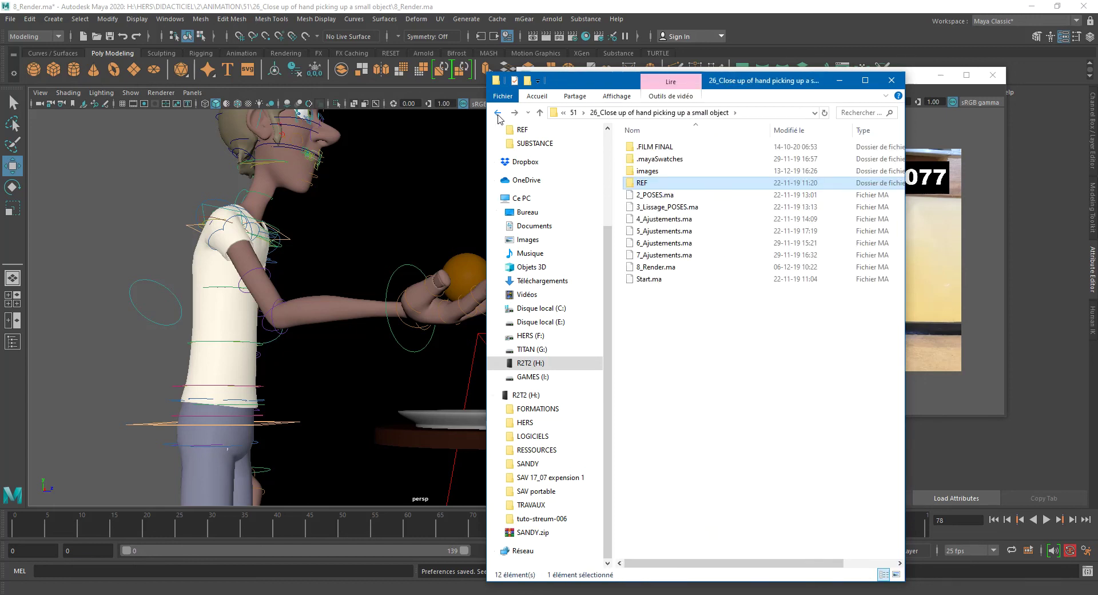
{"action": "double_click", "coordinate": [650, 147]}
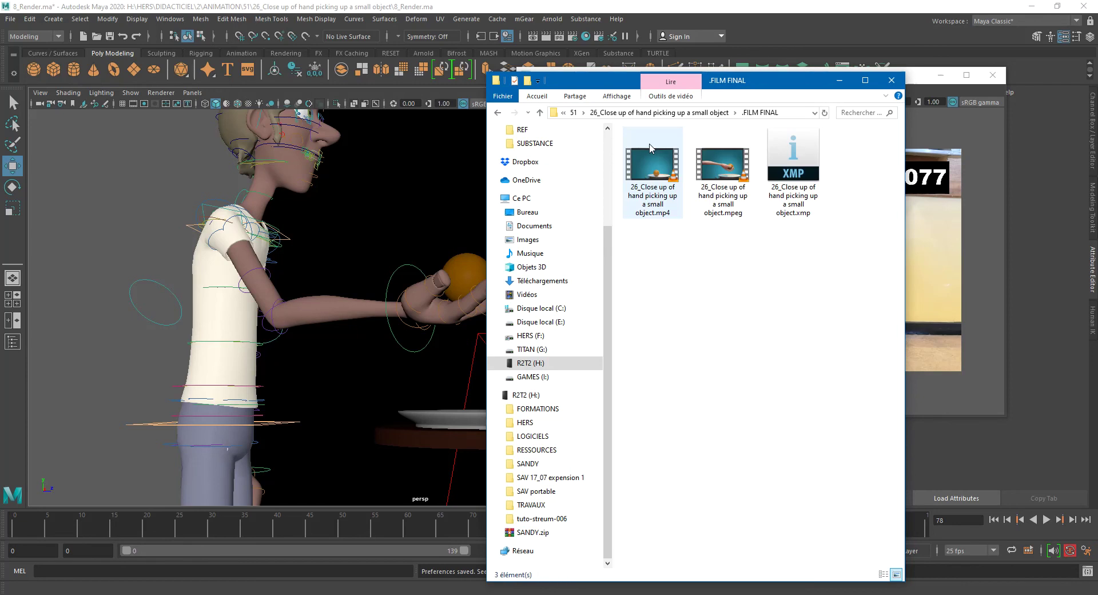
{"action": "left_click", "coordinate": [651, 167]}
{"action": "double_click", "coordinate": [652, 167]}
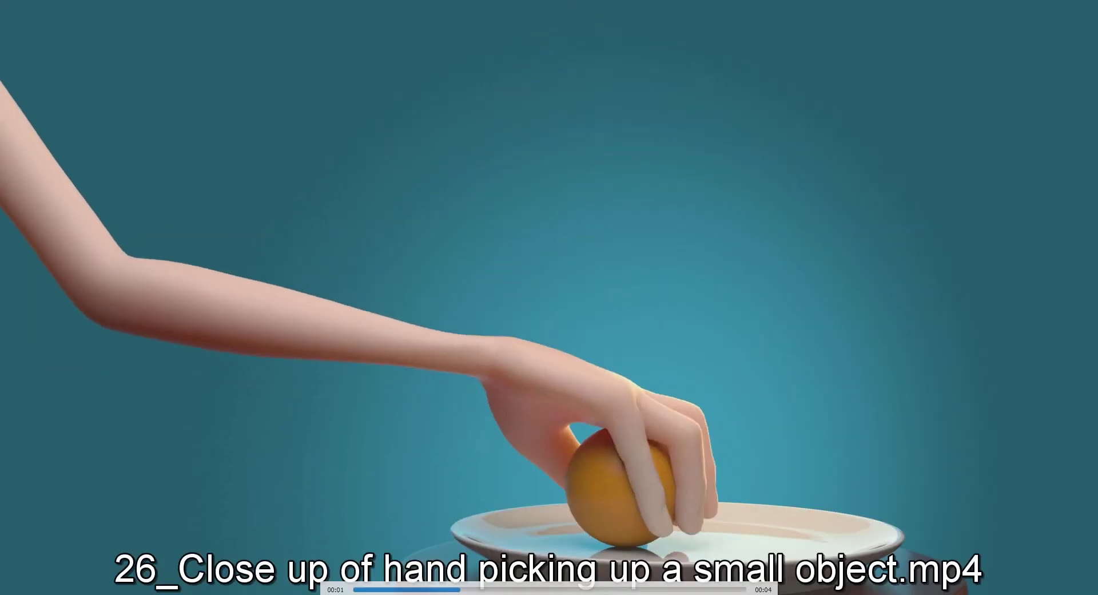